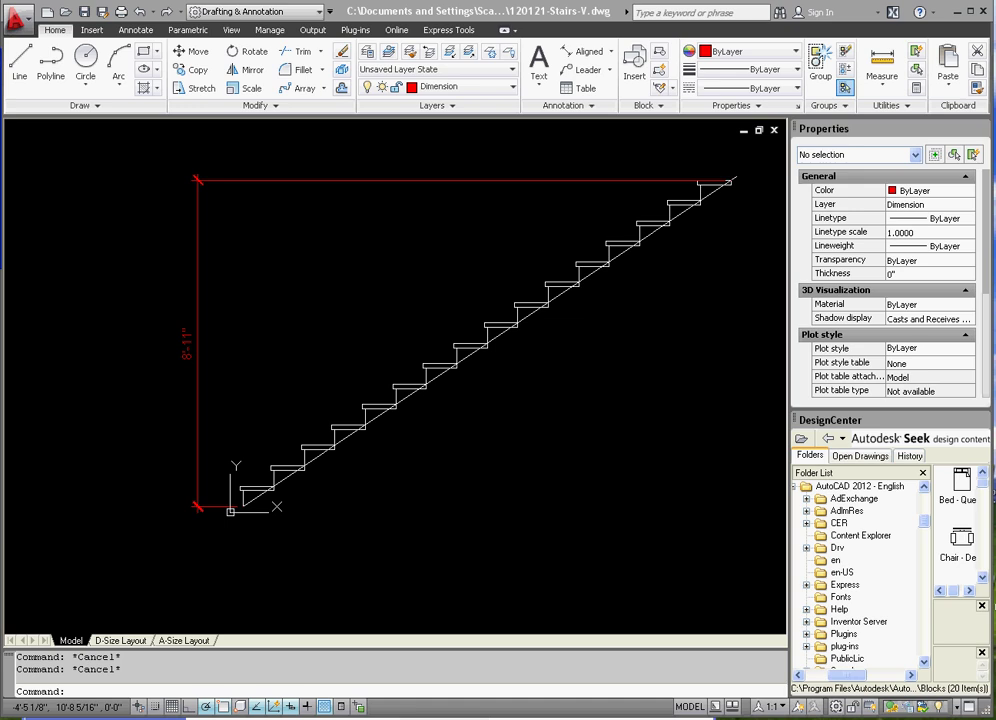
Delete the red overall height dimension beside the staircase.
left_click(233, 338)
left_click(138, 271)
key("Delete")
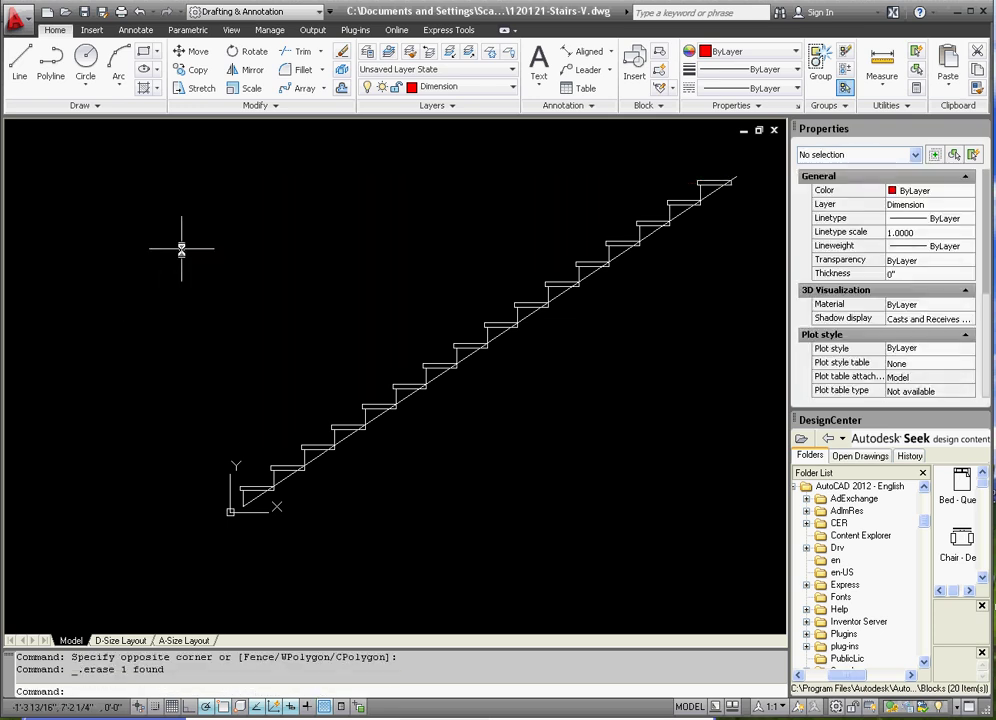
Explode the arrayed stair steps into separate objects.
left_click(514, 402)
left_click(458, 340)
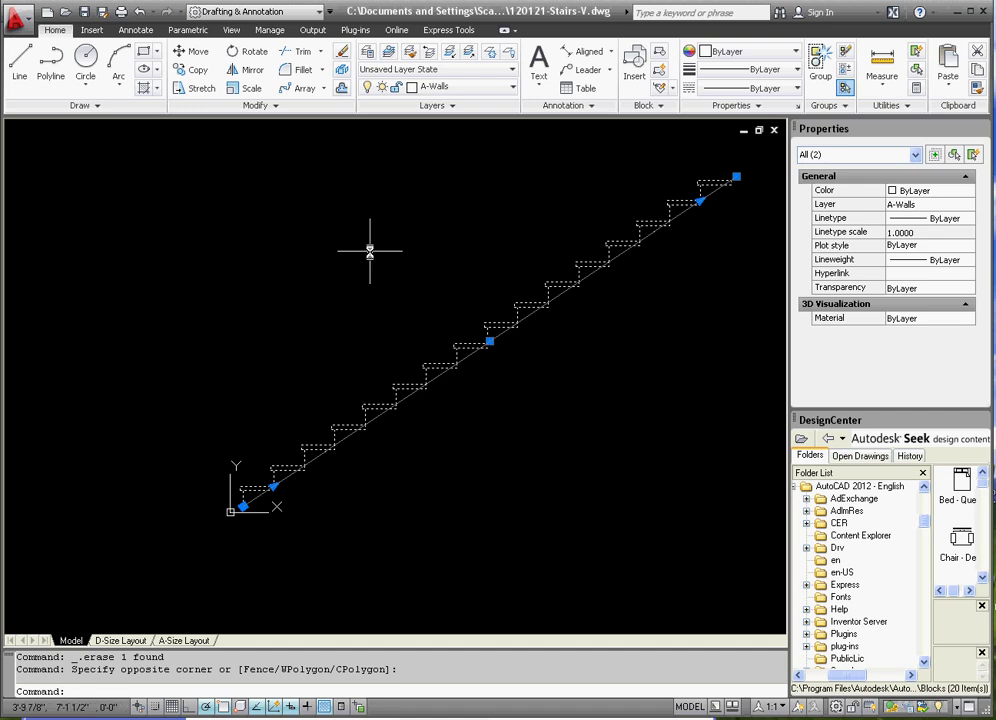
left_click(342, 72)
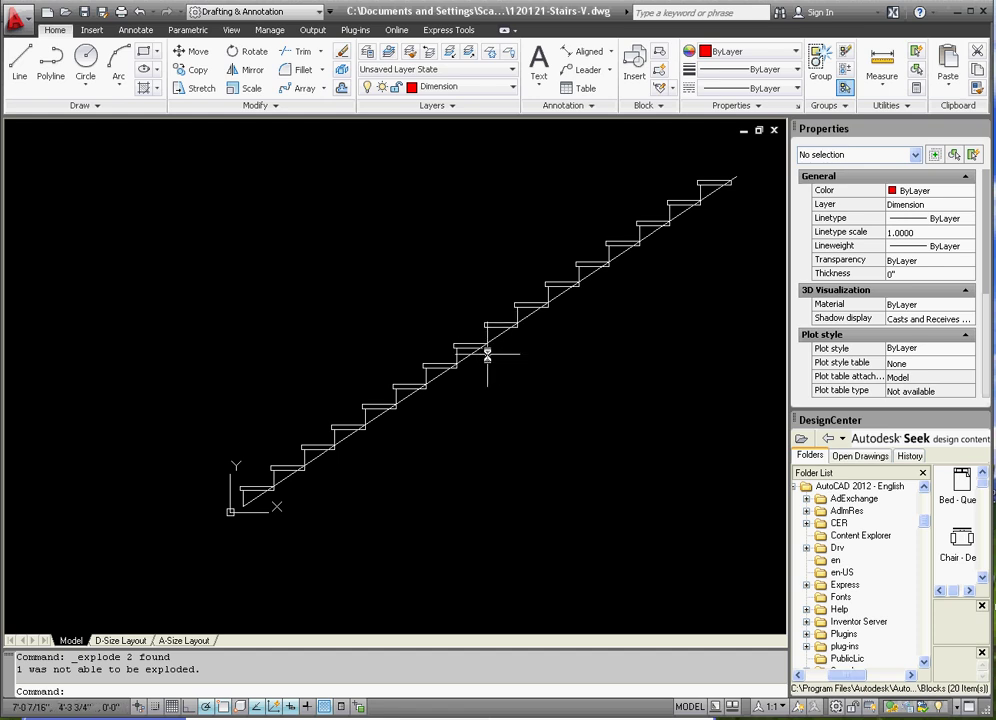
Move the diagonal line from the bottom end of the first riser up to that riser's top end under the tread.
scroll(253, 491, "up", 5)
left_click(263, 514)
left_click(316, 505)
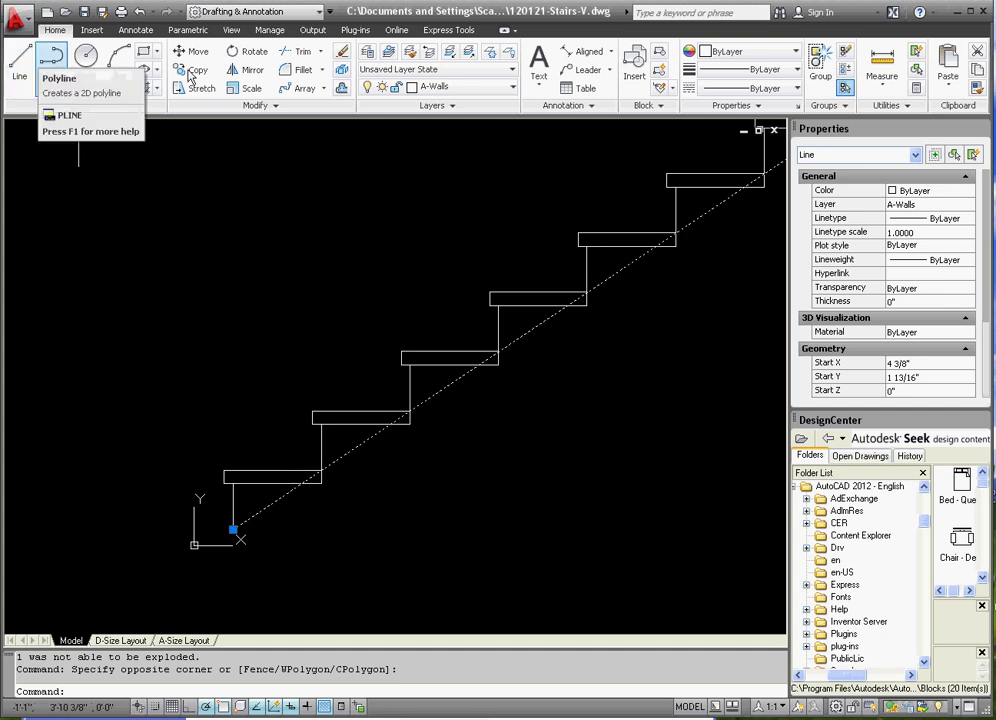
left_click(187, 55)
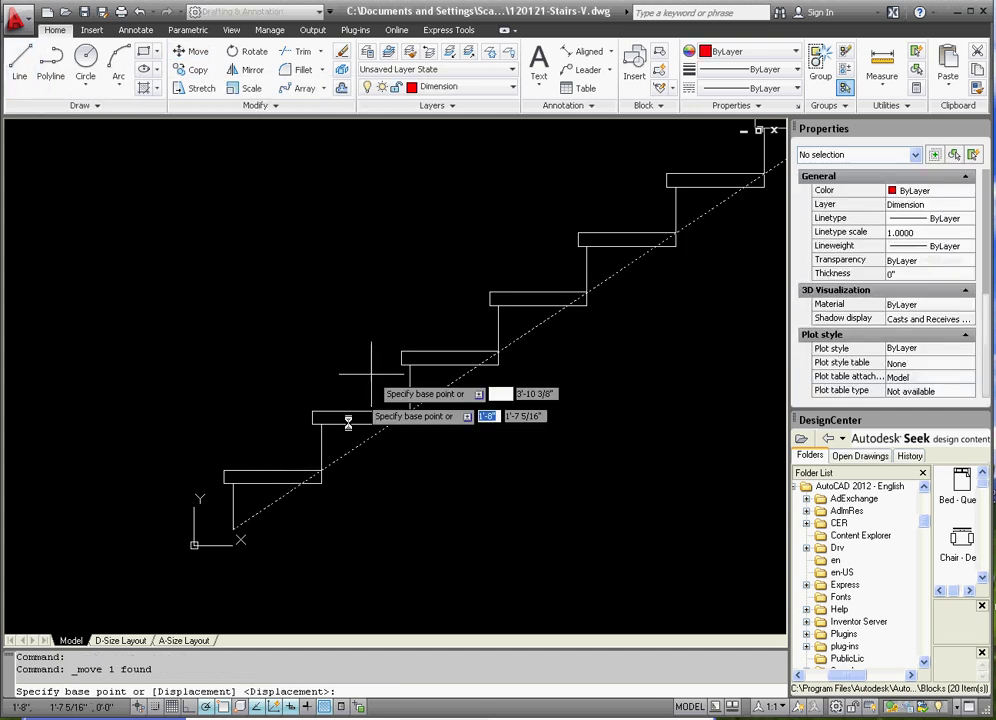
left_click(232, 533)
scroll(229, 498, "up", 4)
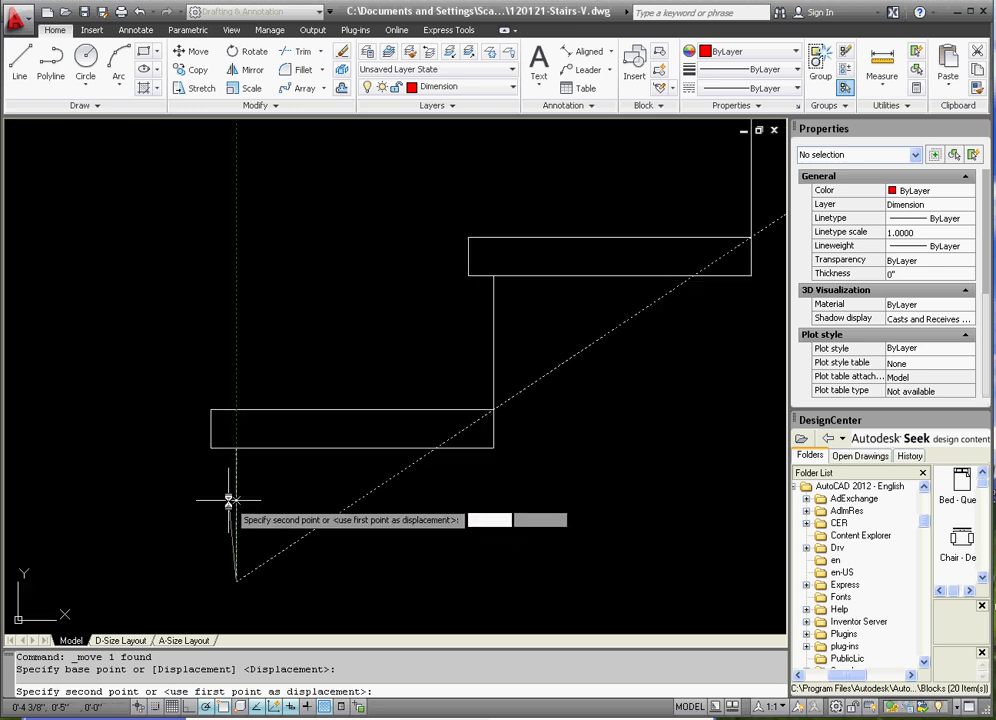
left_click(234, 433)
scroll(253, 516, "down", 6)
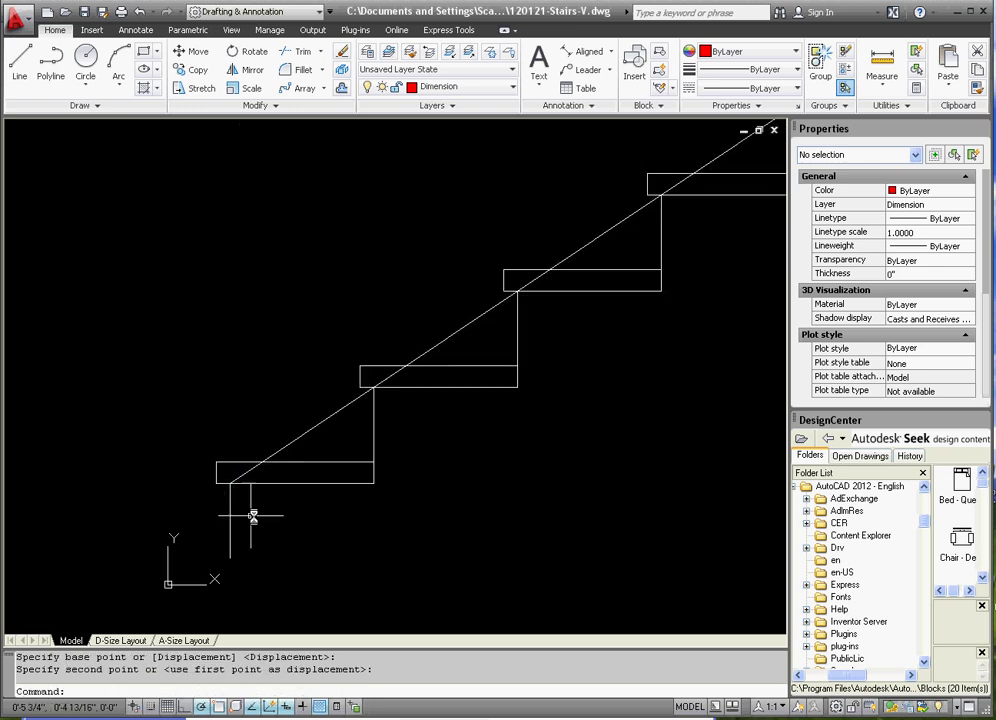
Offset the diagonal line by 11.25 toward the underside of the stairs to form the stringer's lower edge.
scroll(263, 508, "down", 5)
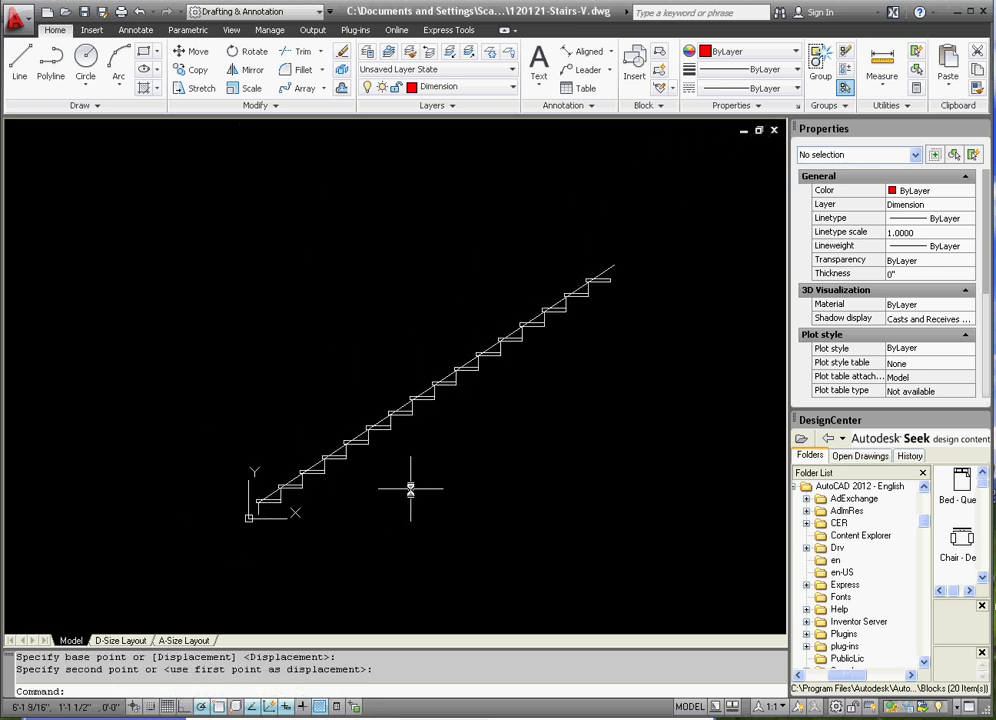
scroll(277, 493, "up", 4)
scroll(277, 493, "down", 5)
scroll(302, 470, "up", 5)
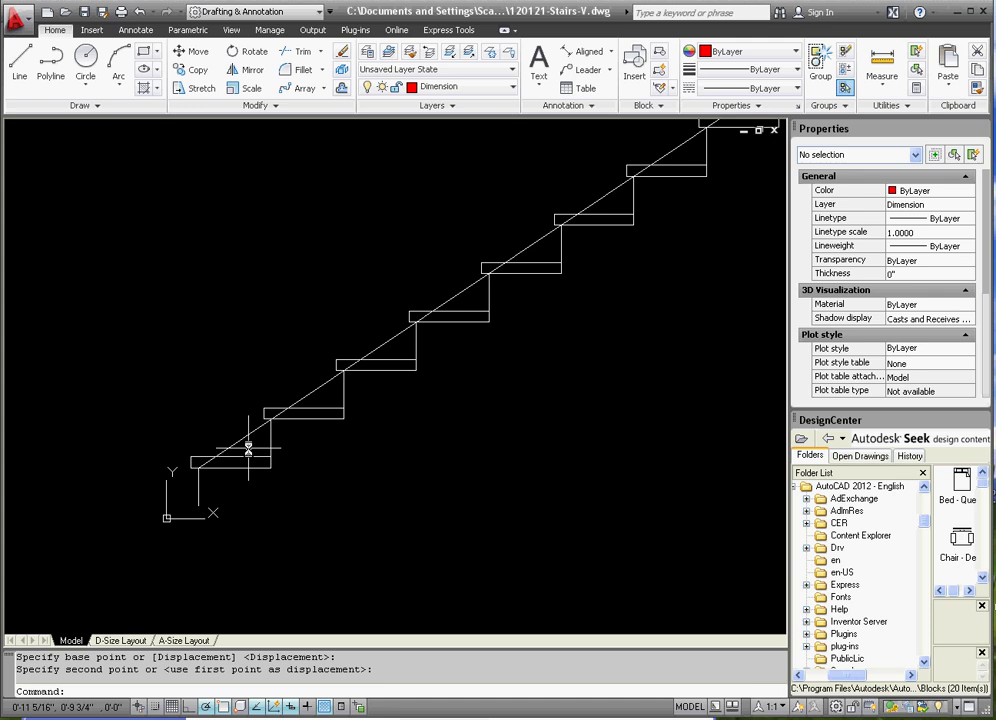
left_click(341, 89)
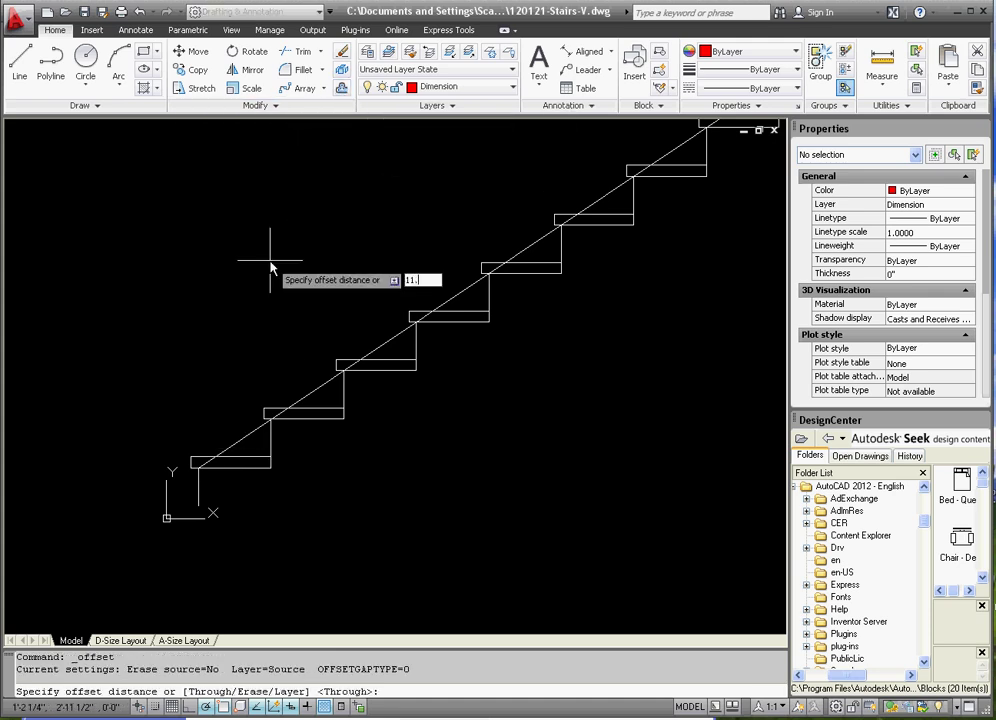
type("11.25")
key("Return")
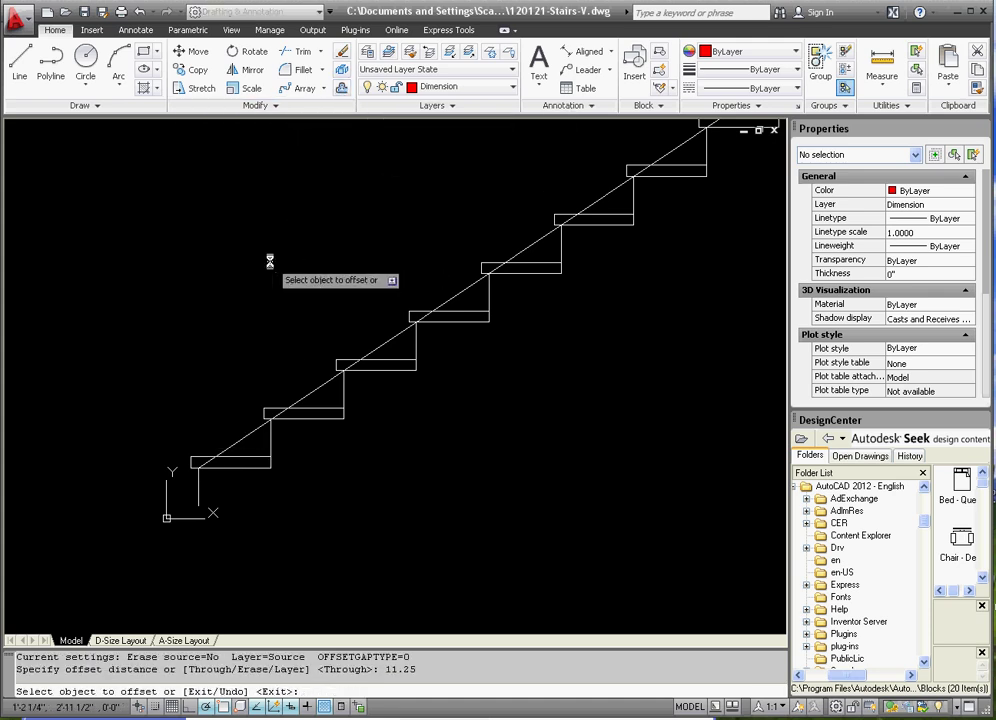
left_click(325, 388)
left_click(415, 468)
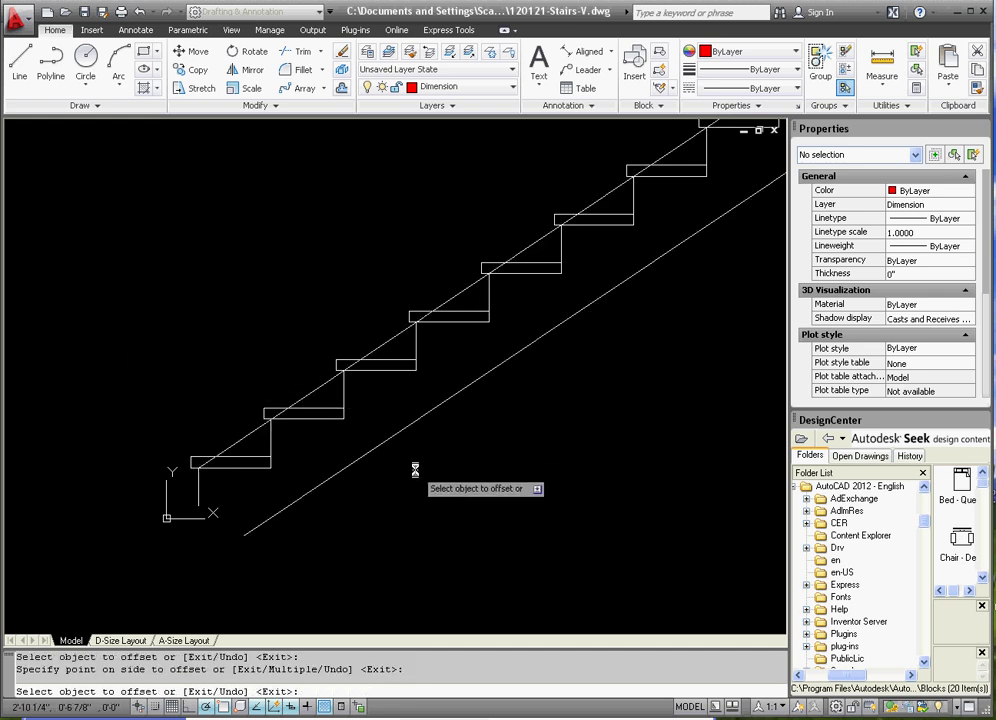
key("Escape")
key("Escape")
key("Escape")
Draw a horizontal line from the bottom of the first riser to beyond the offset diagonal line.
scroll(207, 462, "down", 2)
scroll(322, 415, "up", 3)
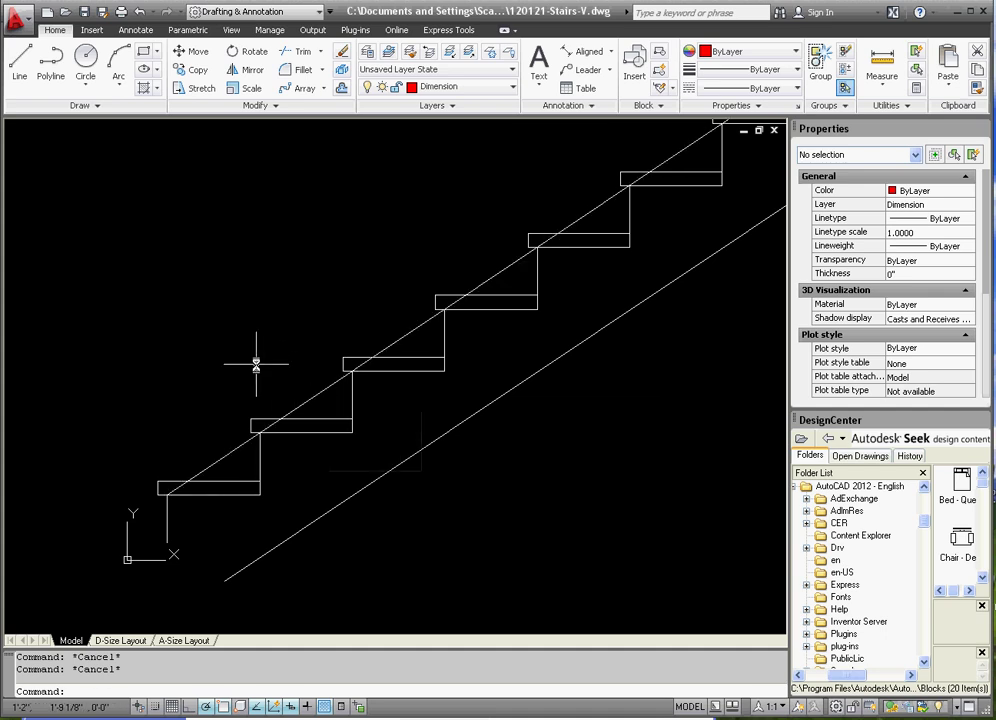
left_click(19, 62)
scroll(210, 620, "up", 5)
left_click(90, 396)
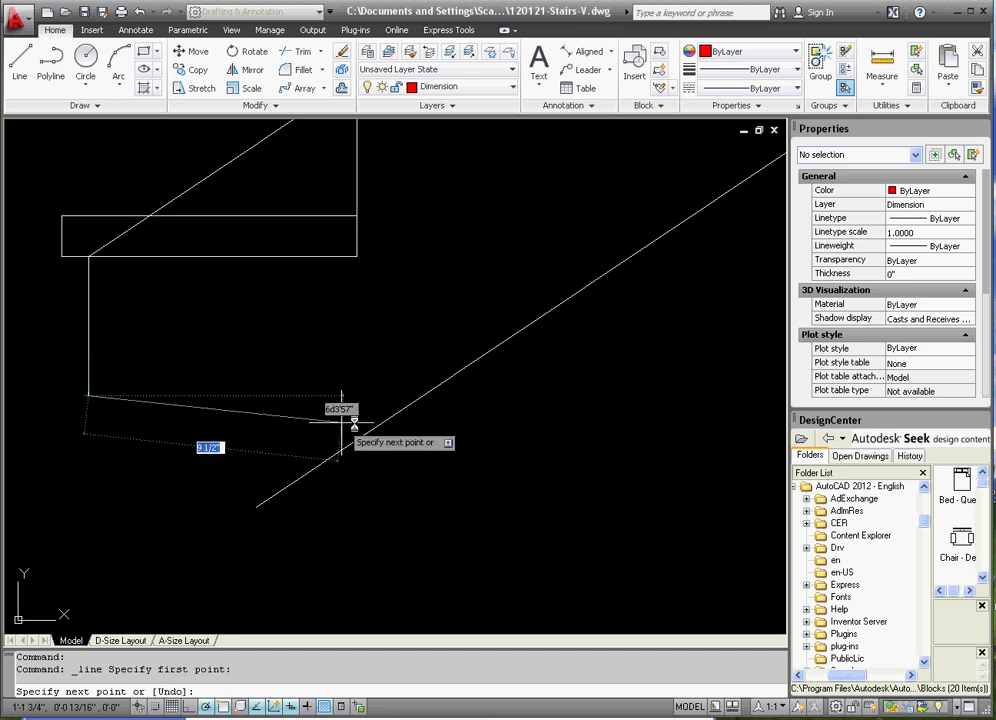
left_click(574, 396)
key("Escape")
key("Escape")
Trim the horizontal base line and the offset diagonal line back to their intersection.
scroll(307, 484, "down", 3)
scroll(400, 483, "up", 2)
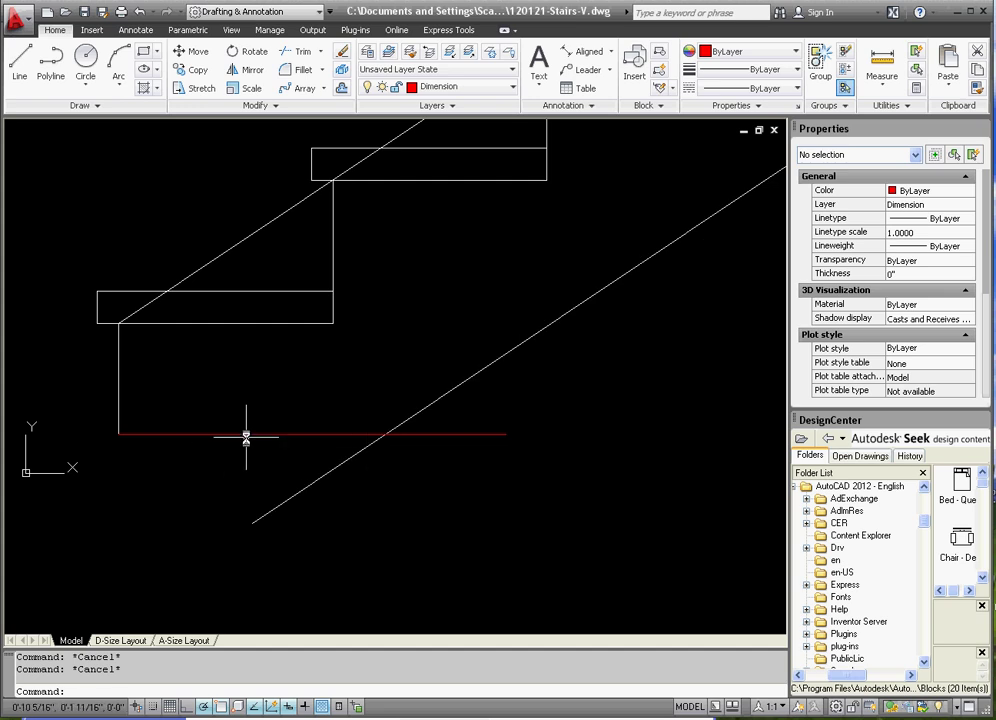
left_click(297, 51)
left_click(411, 447)
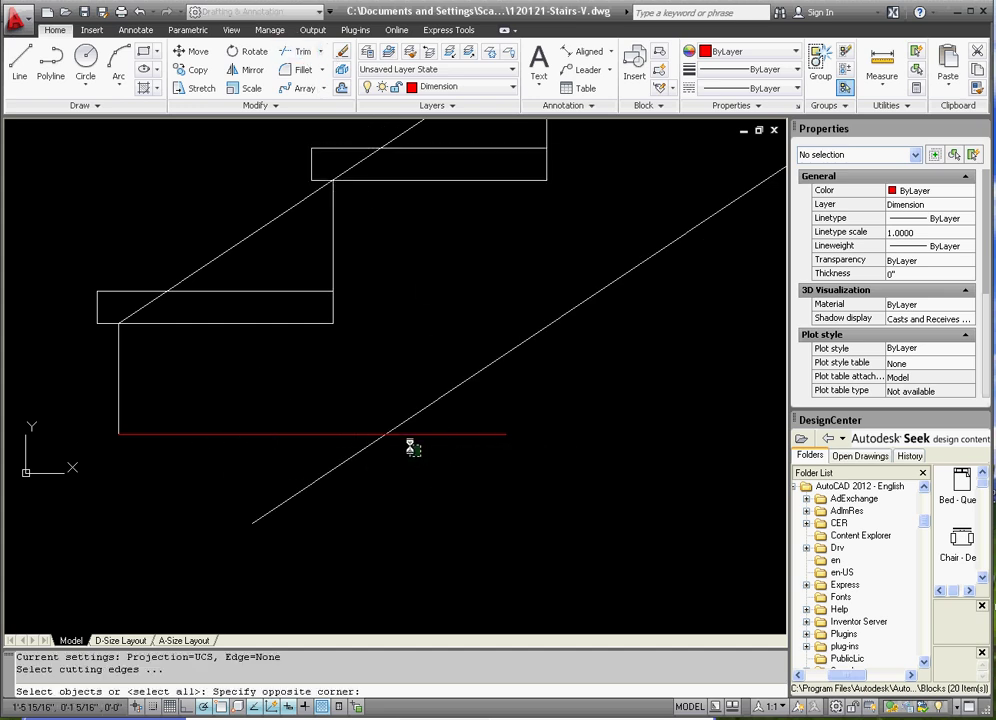
left_click(405, 407)
key("Return")
left_click(471, 418)
left_click(262, 458)
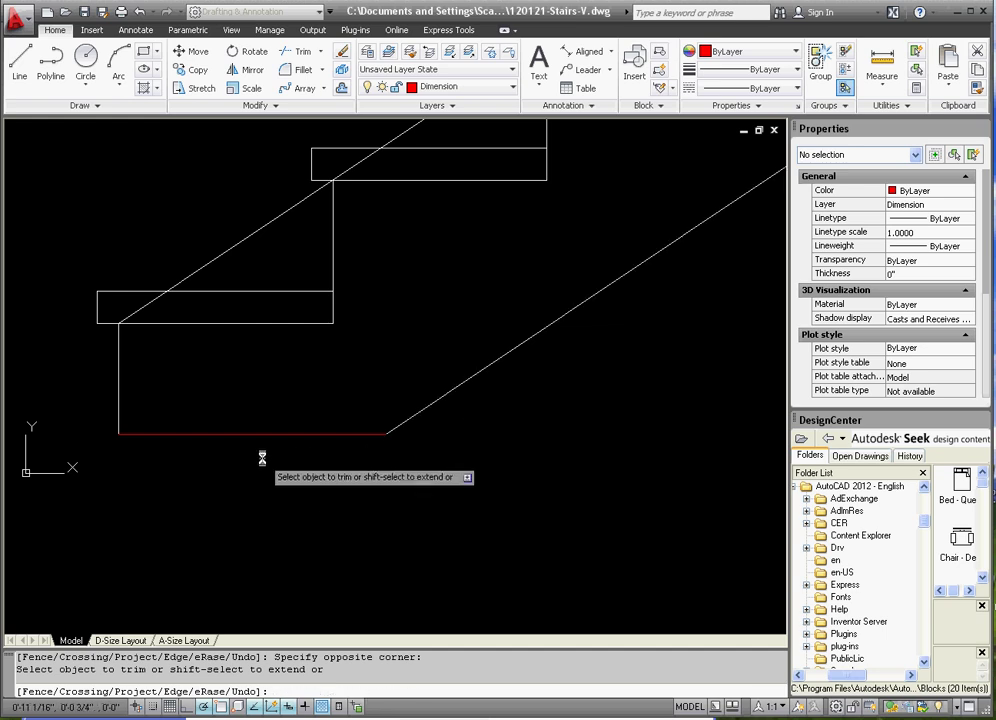
Match the horizontal base line's properties to those of the offset diagonal line.
left_click(976, 88)
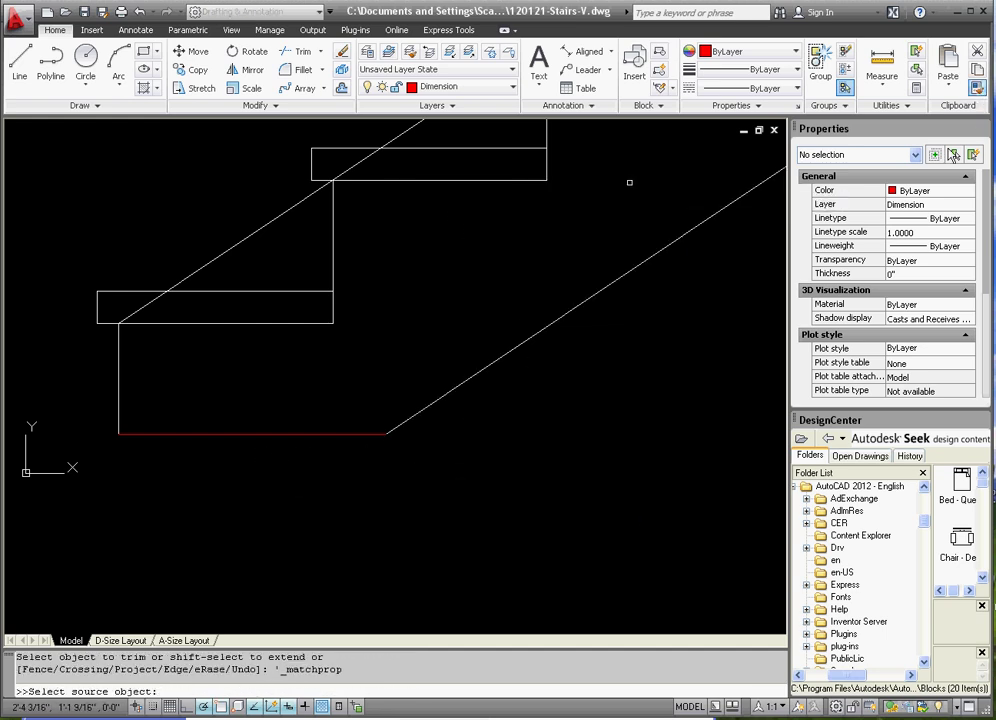
left_click(410, 413)
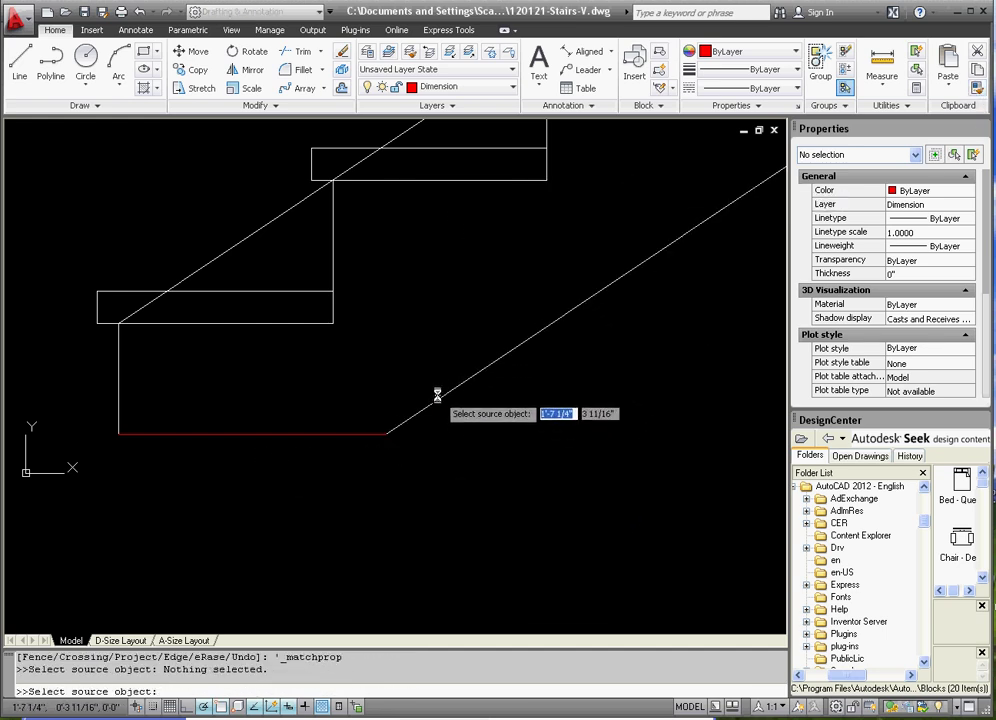
left_click(434, 405)
left_click_drag(429, 416, 332, 410)
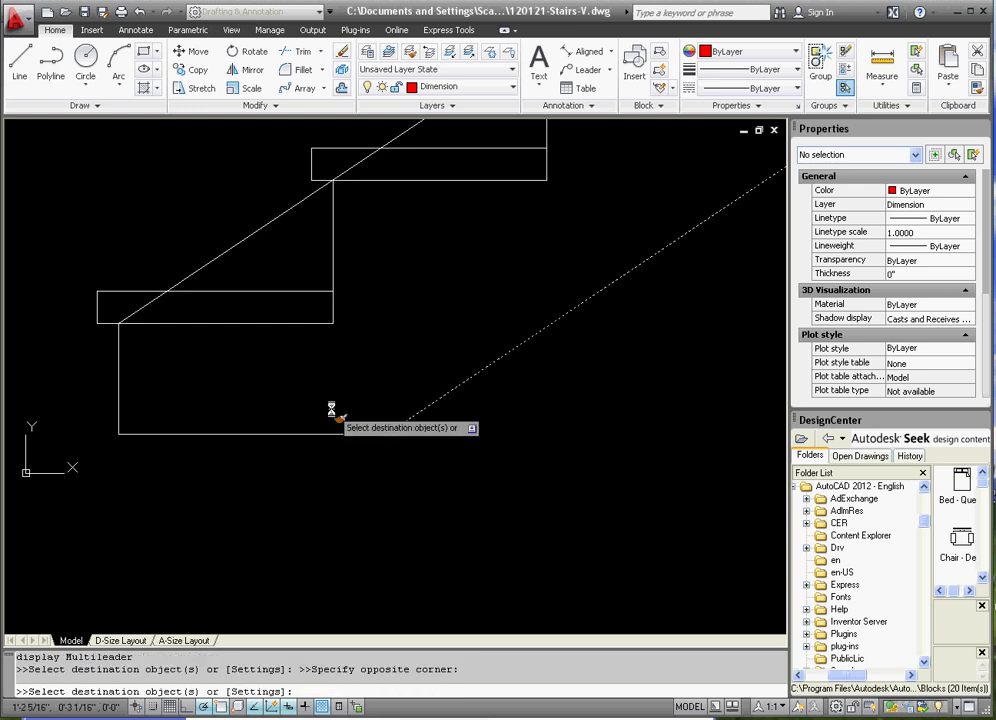
key("Escape")
key("Escape")
key("Escape")
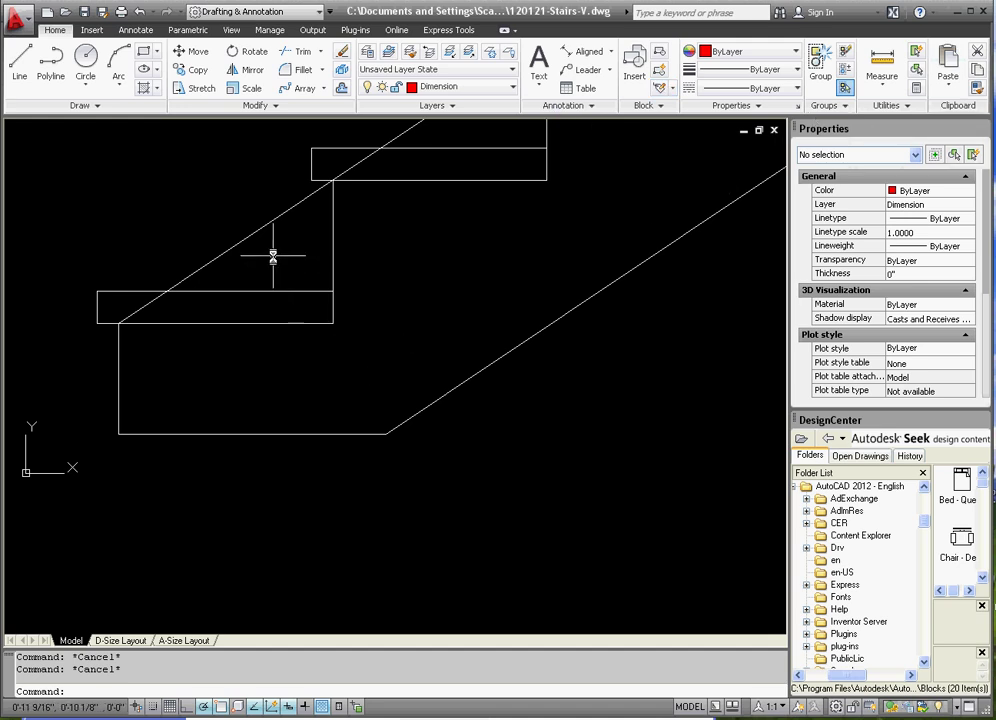
Draw a vertical line about 11 3/4" long down from the top tread's back corner, crossing the lower diagonal line.
scroll(261, 268, "down", 5)
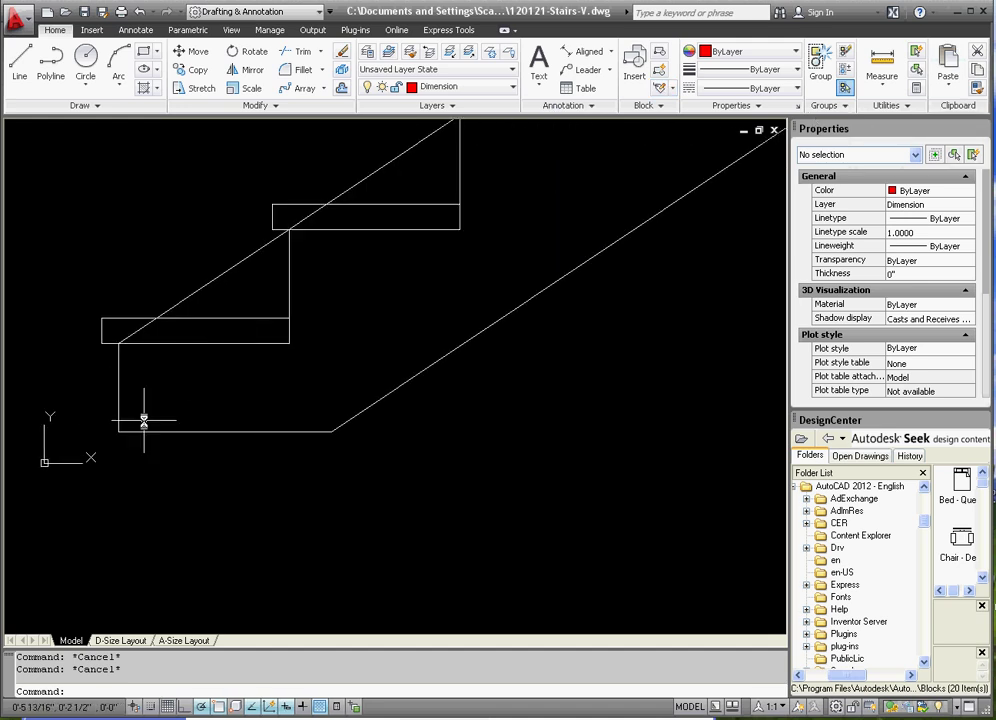
scroll(565, 154, "up", 2)
scroll(518, 228, "up", 2)
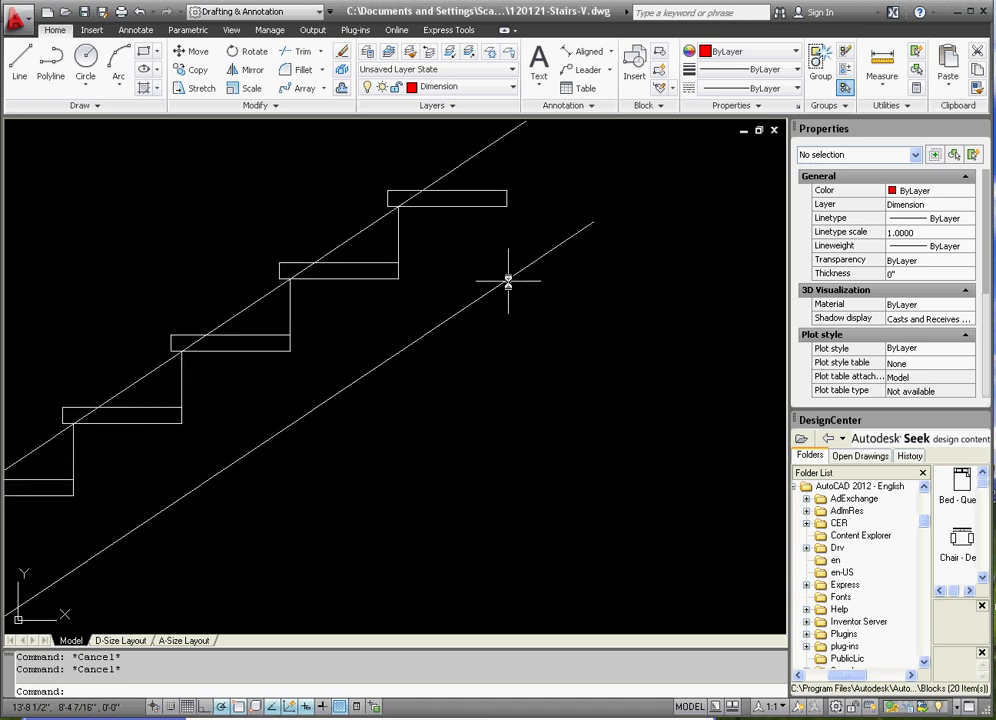
left_click(20, 62)
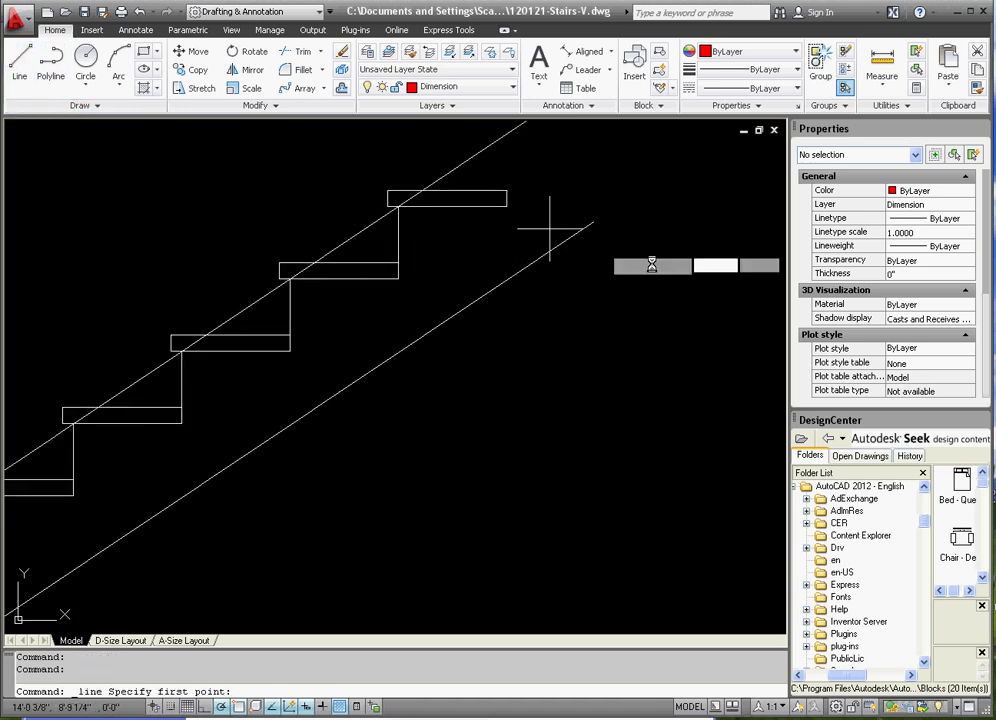
left_click(506, 190)
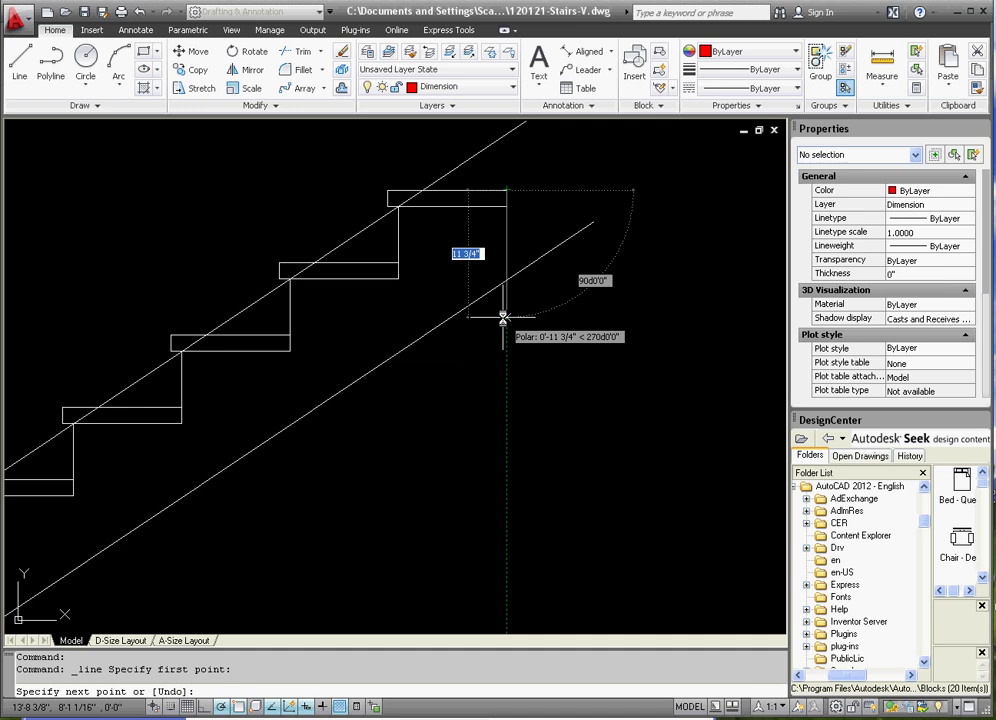
left_click(506, 318)
key("Escape")
key("Escape")
key("Escape")
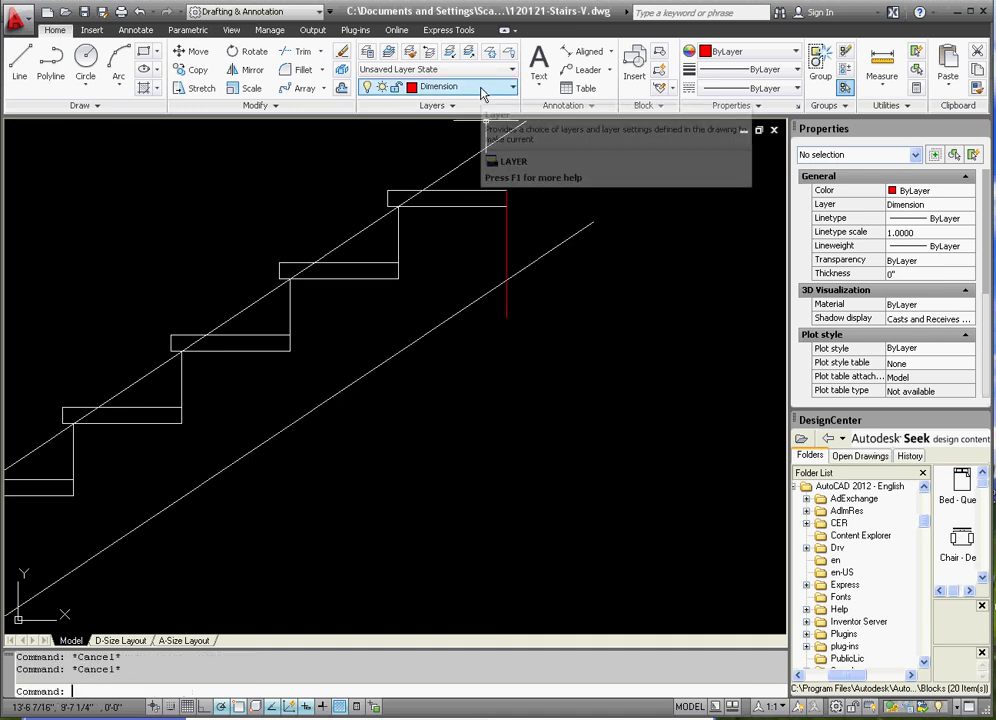
Match the new vertical line's properties to the lower diagonal line and make A-Walls the current layer.
left_click(977, 88)
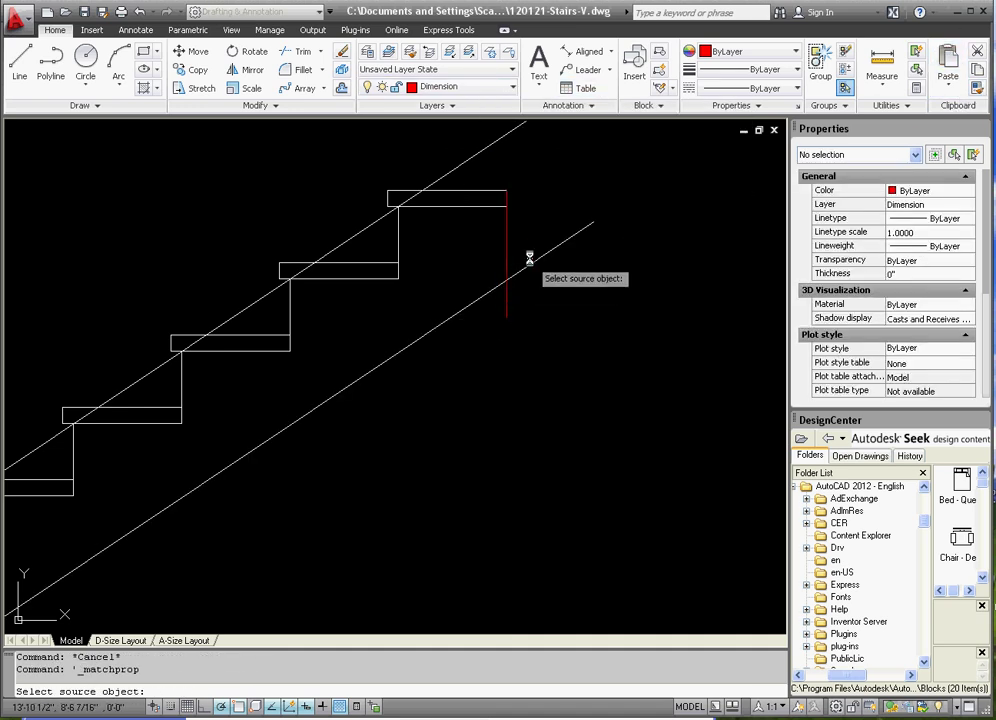
left_click(534, 264)
left_click(522, 239)
left_click(464, 236)
key("Escape")
key("Escape")
key("Escape")
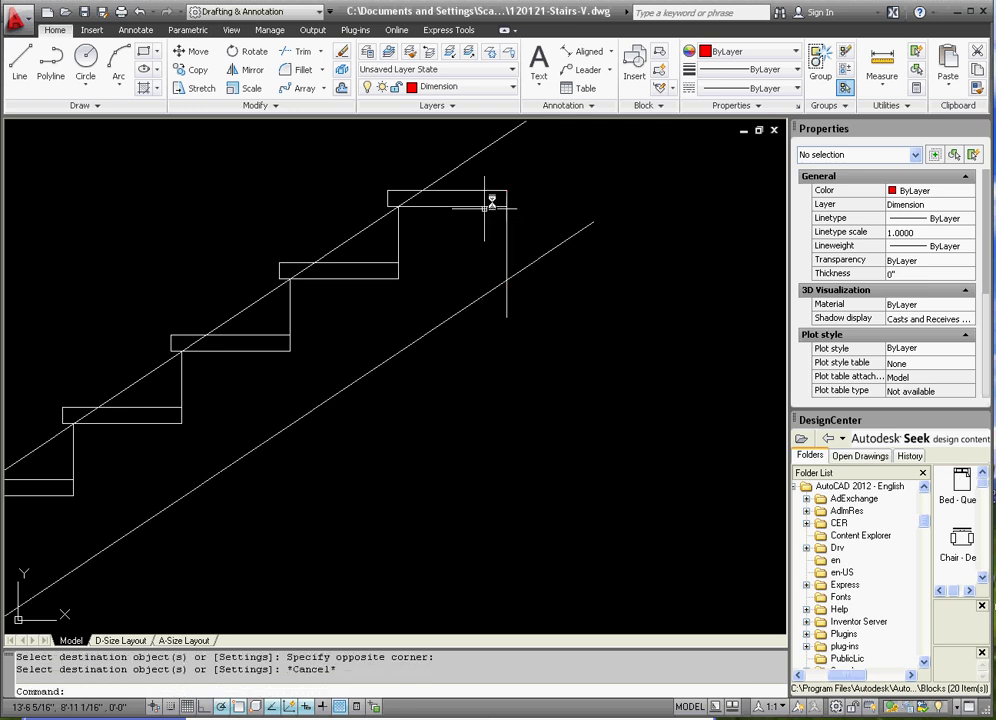
left_click(505, 90)
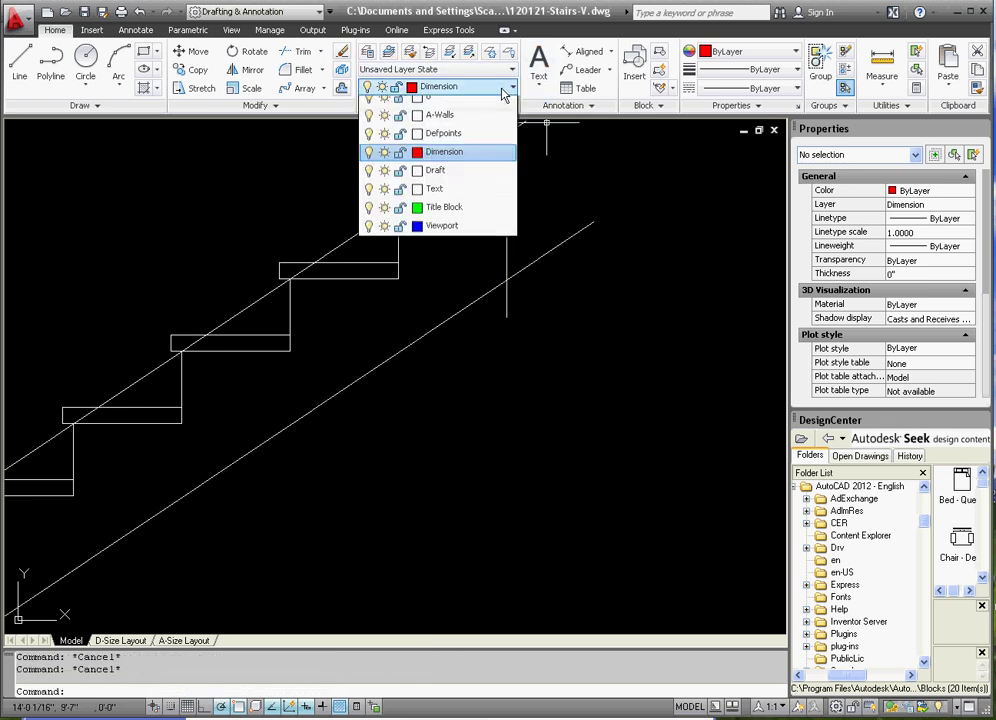
left_click(452, 130)
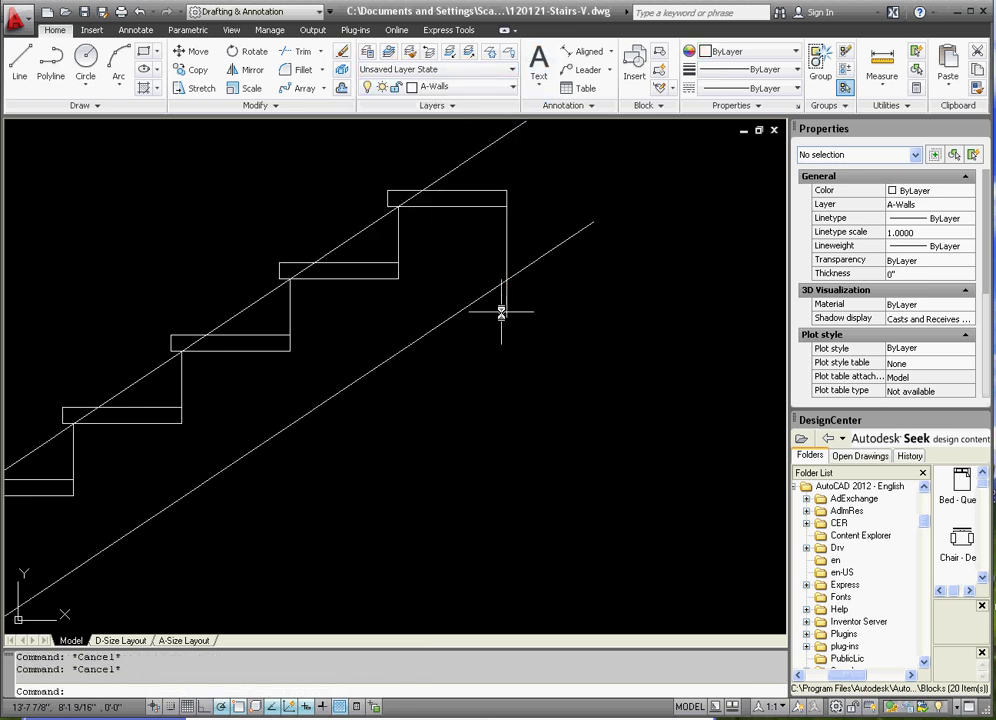
Trim the lower diagonal line and the vertical line at the top tread back to their intersection.
left_click(300, 51)
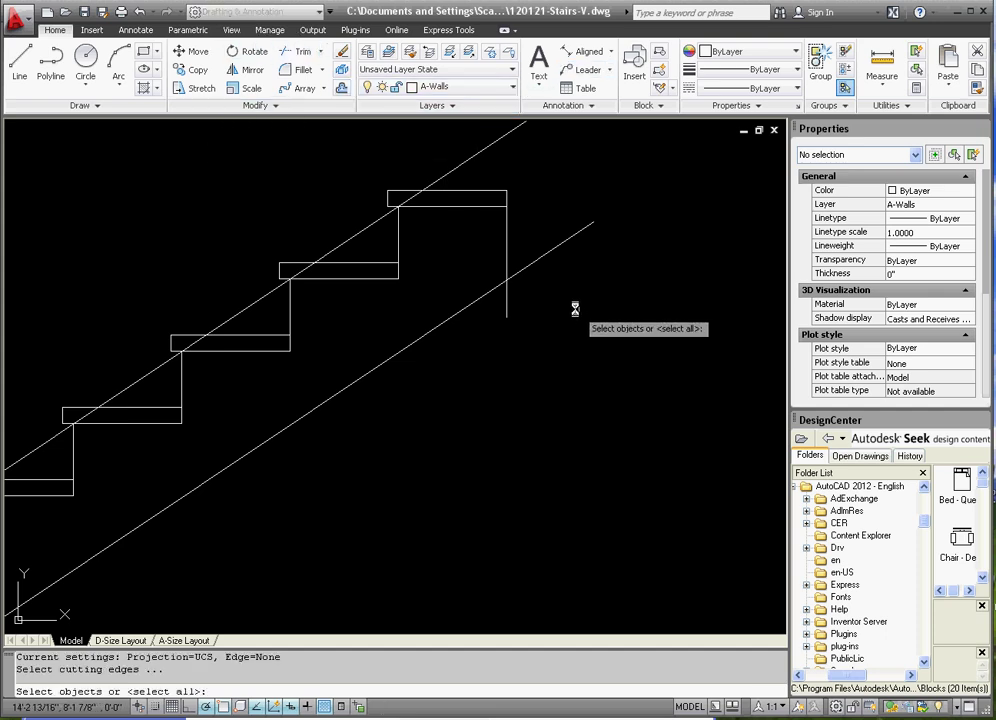
left_click(510, 286)
left_click(471, 271)
key("Return")
left_click(558, 276)
left_click(548, 240)
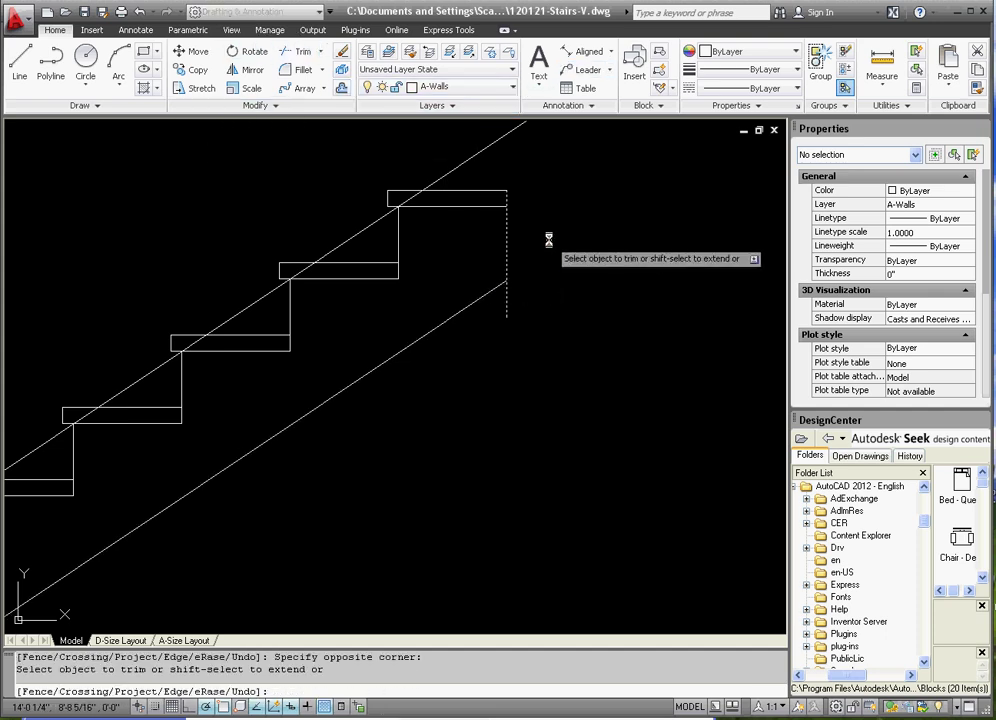
left_click(507, 305)
left_click(558, 296)
key("Return")
key("Return")
scroll(390, 258, "down", 3)
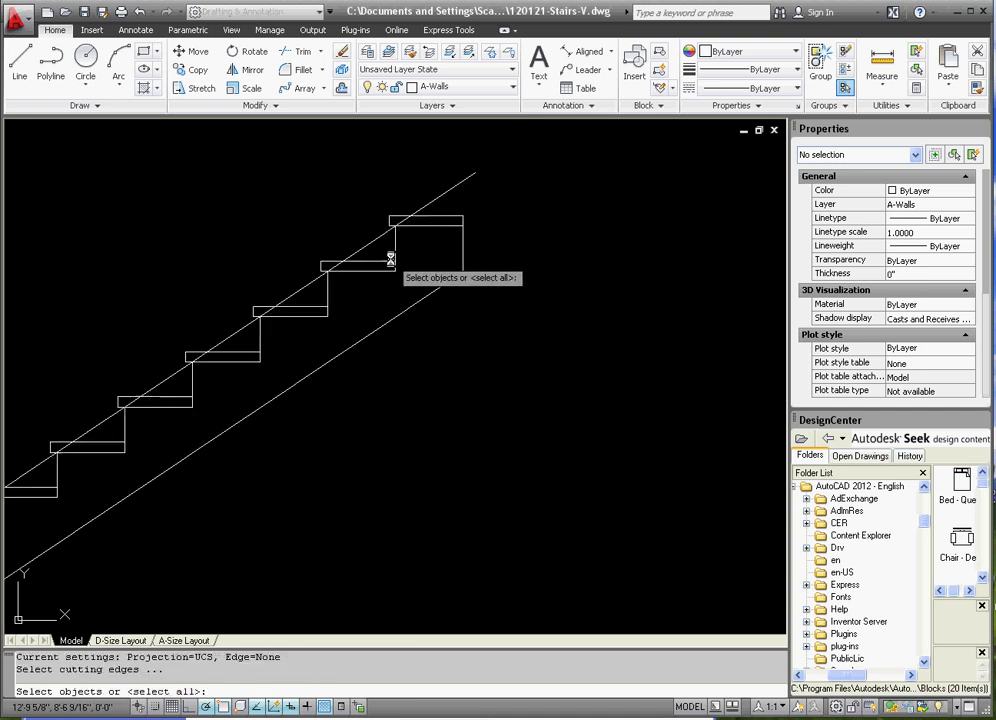
scroll(390, 258, "down", 3)
key("Escape")
key("Escape")
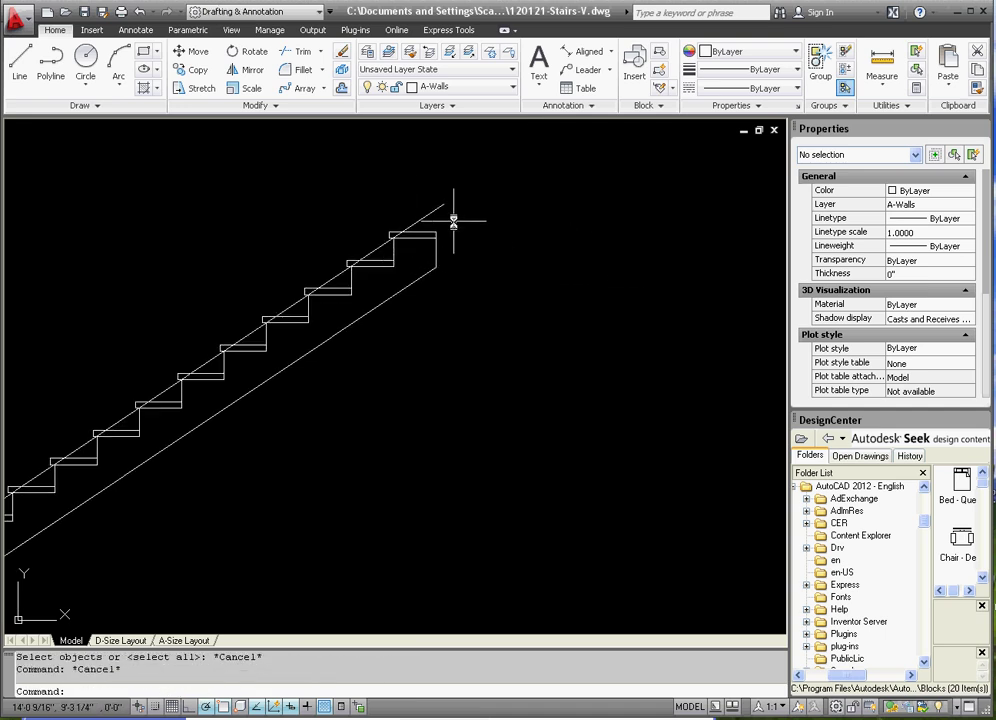
Delete the upper diagonal construction line running through the treads.
left_click(453, 220)
left_click(435, 197)
key("Delete")
key("Escape")
key("Escape")
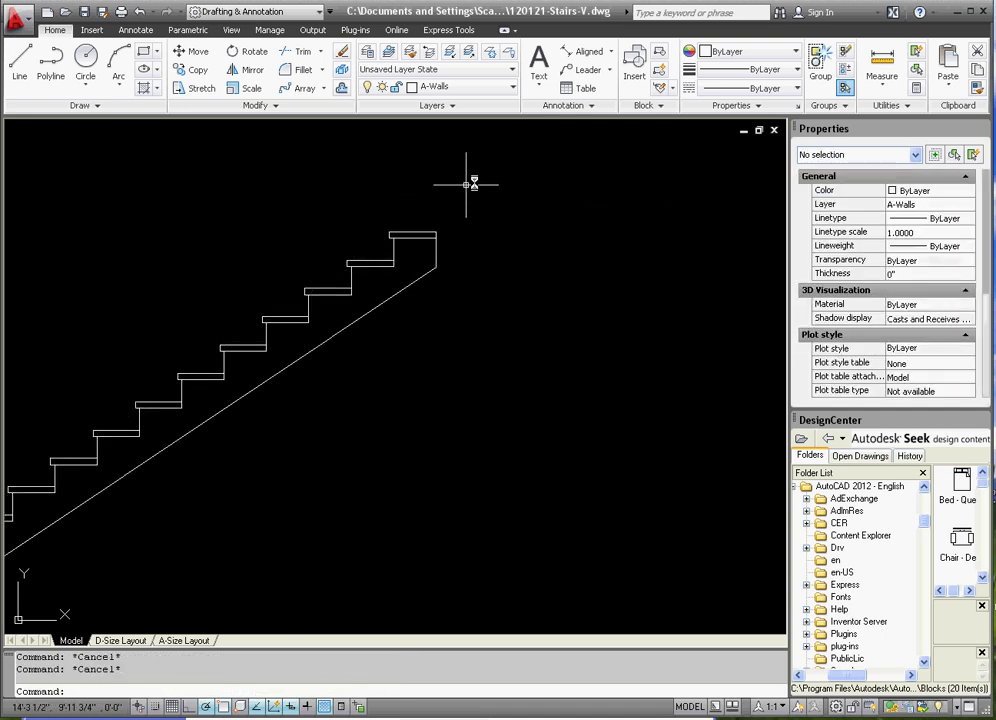
Examine the trimmed stringer outline at the foot and the top of the staircase.
scroll(338, 329, "down", 3)
scroll(204, 395, "up", 5)
scroll(198, 328, "up", 2)
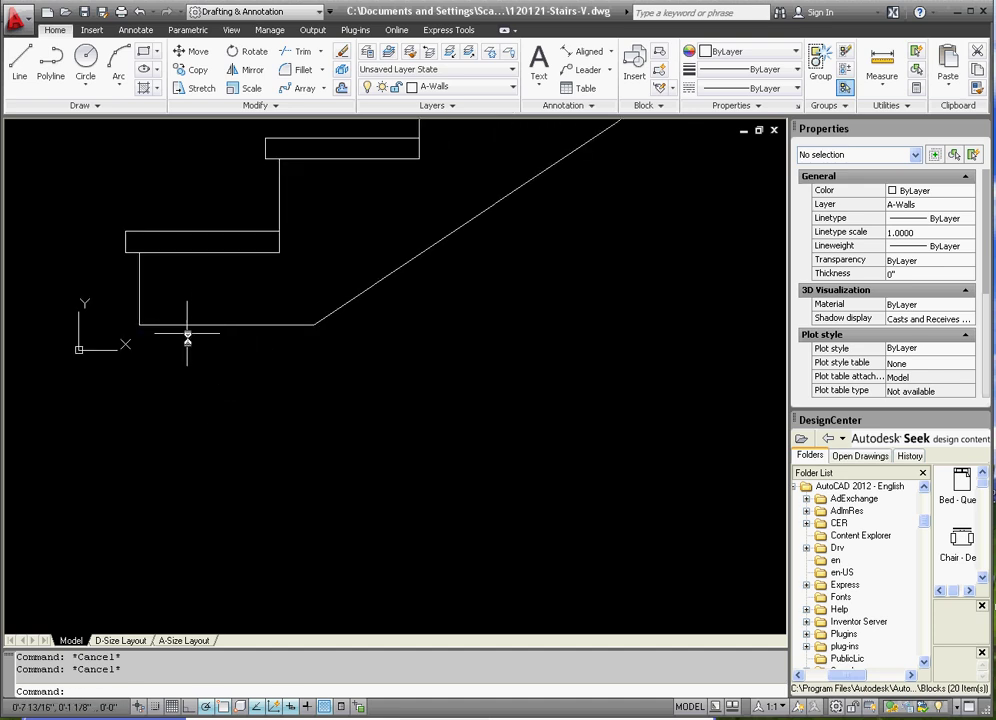
scroll(189, 338, "down", 4)
scroll(128, 366, "down", 1)
scroll(128, 366, "down", 2)
scroll(442, 156, "up", 3)
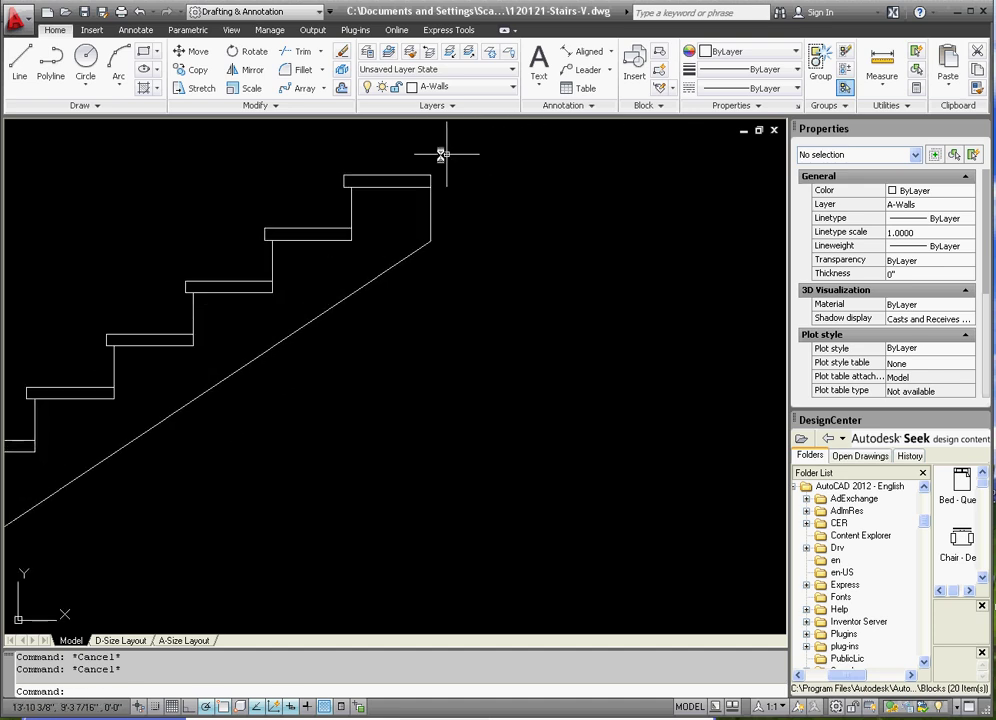
left_click(440, 158)
left_click(333, 165)
key("Escape")
key("Escape")
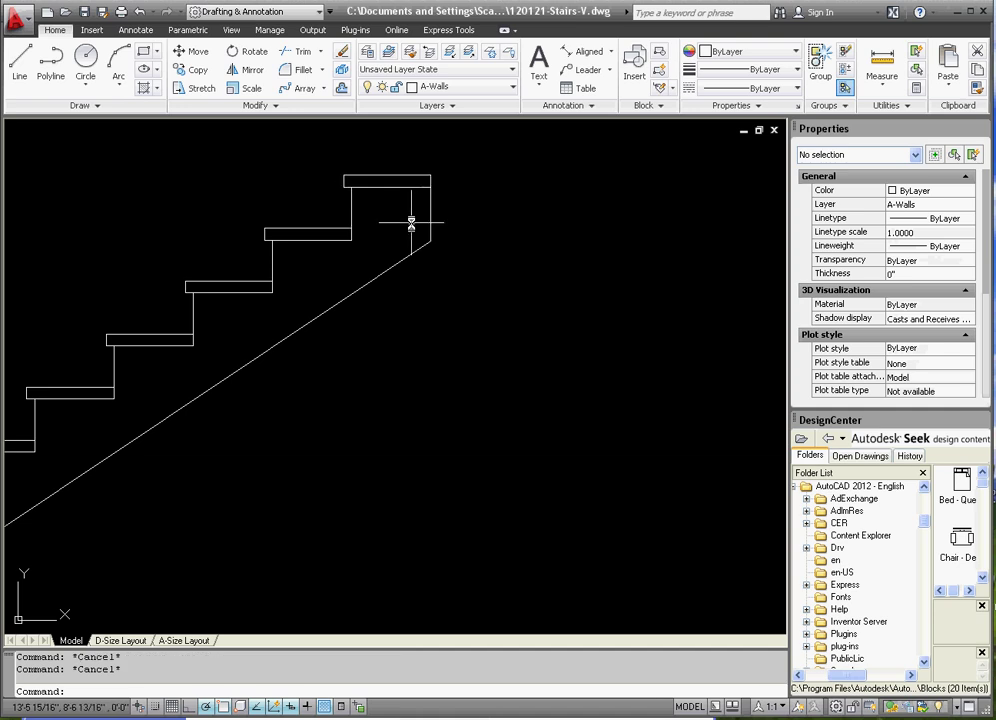
Draw a line about 1'-0 5/16" long, perpendicular to the stringer's lower diagonal line, below the top treads.
left_click(19, 62)
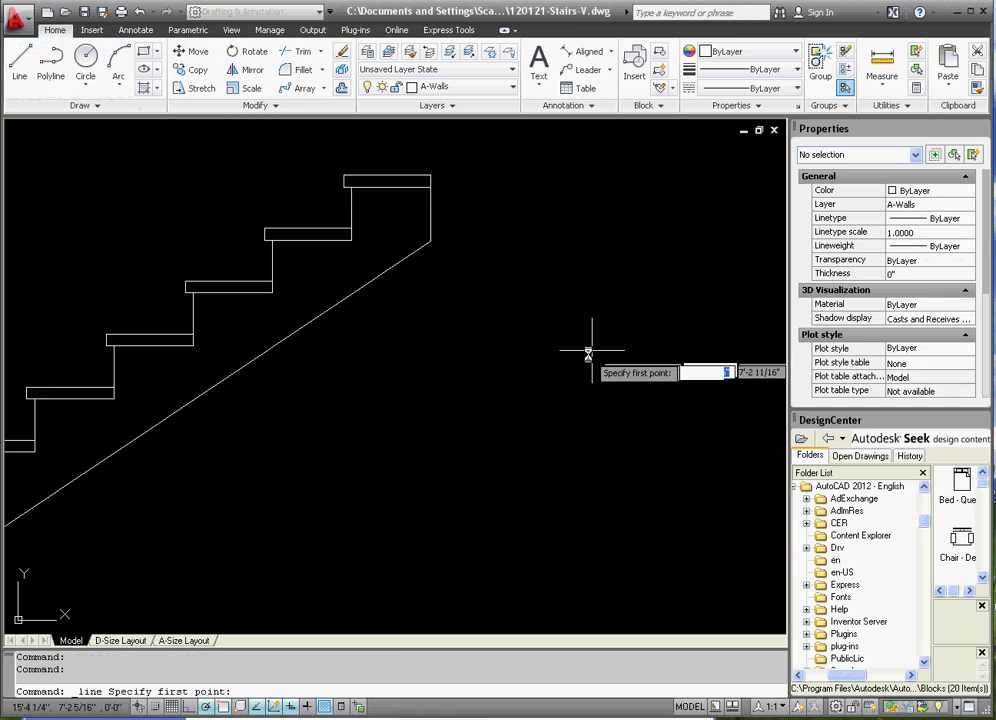
left_click(417, 368)
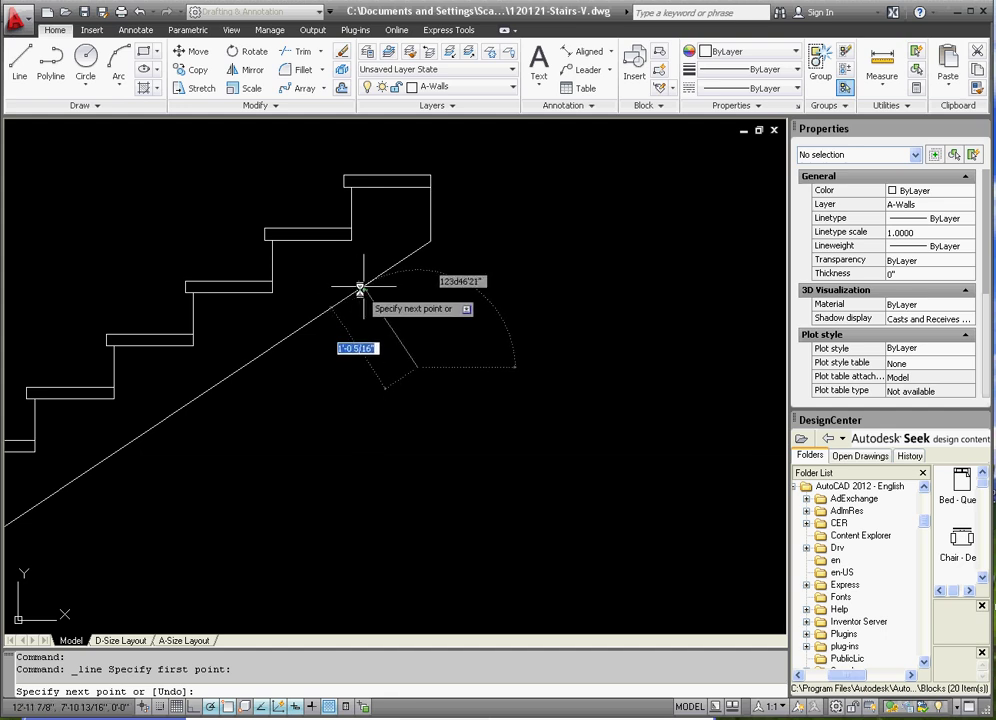
left_click(363, 288)
key("Escape")
key("Escape")
key("Escape")
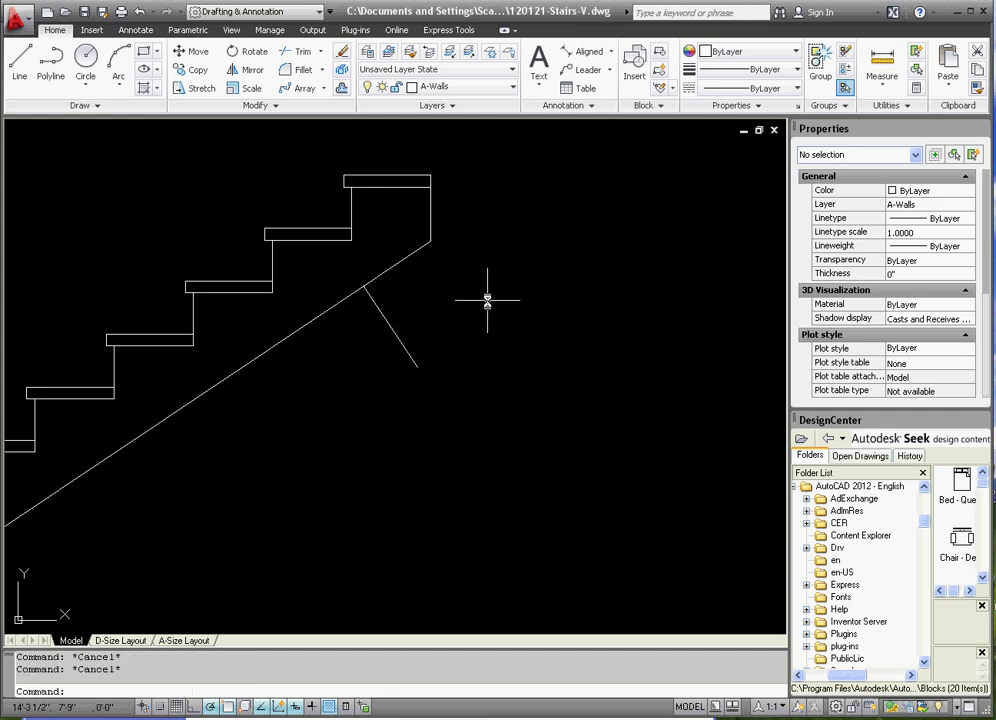
Stretch the free end of the perpendicular line outward along its own direction to nearly double its length.
left_click(465, 400)
left_click(408, 356)
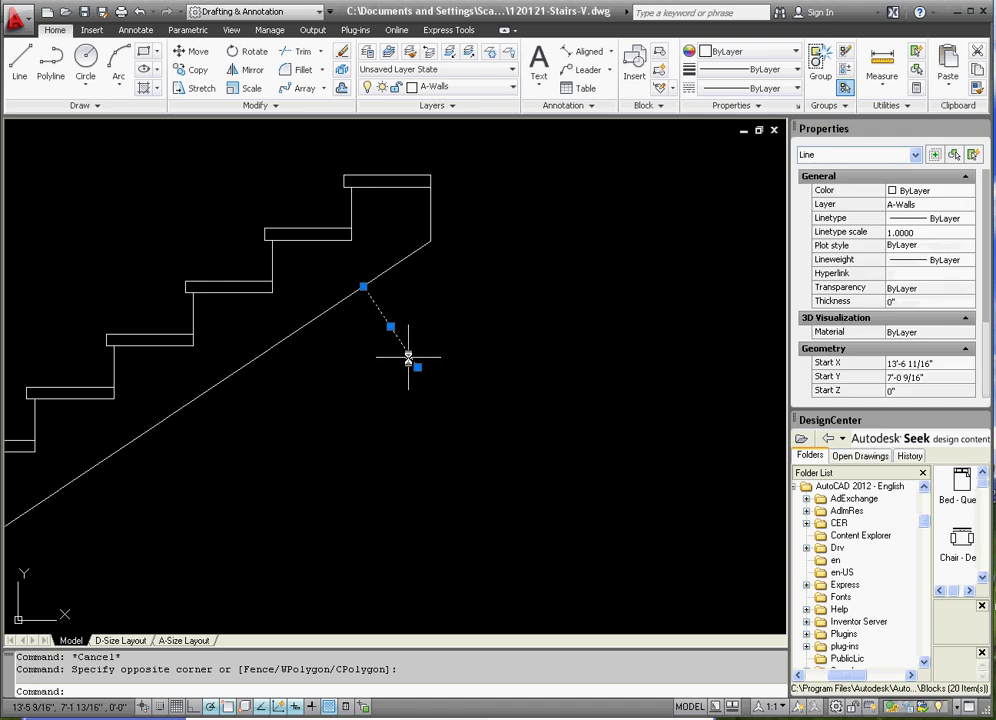
left_click(417, 364)
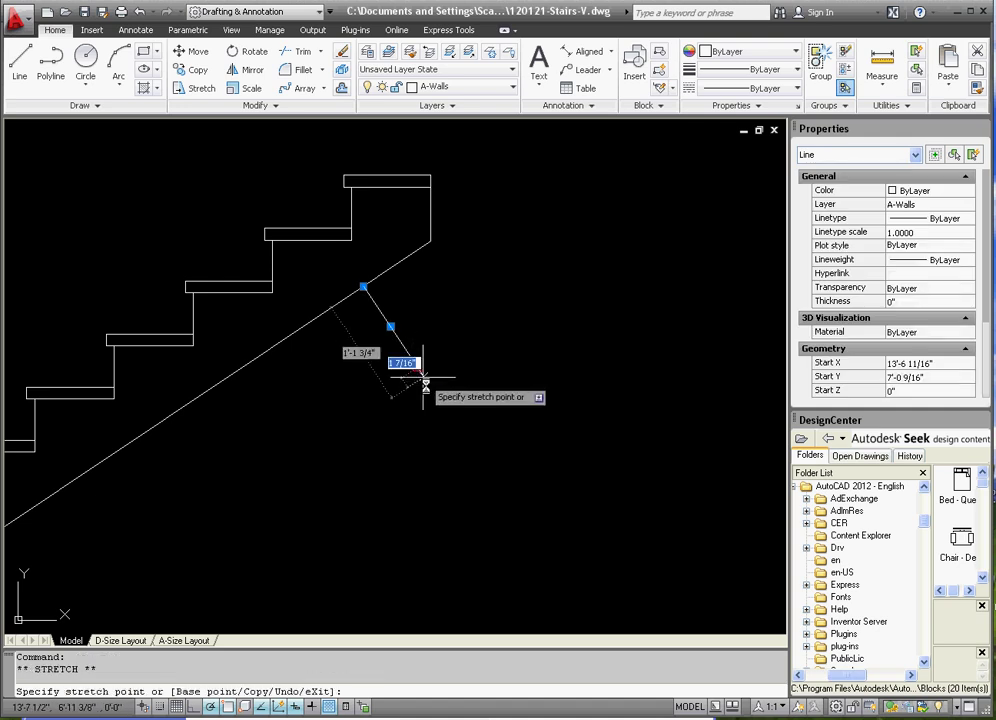
left_click(463, 436)
key("Escape")
Move the perpendicular line by its midpoint onto the lower back corner of the top tread.
left_click(414, 362)
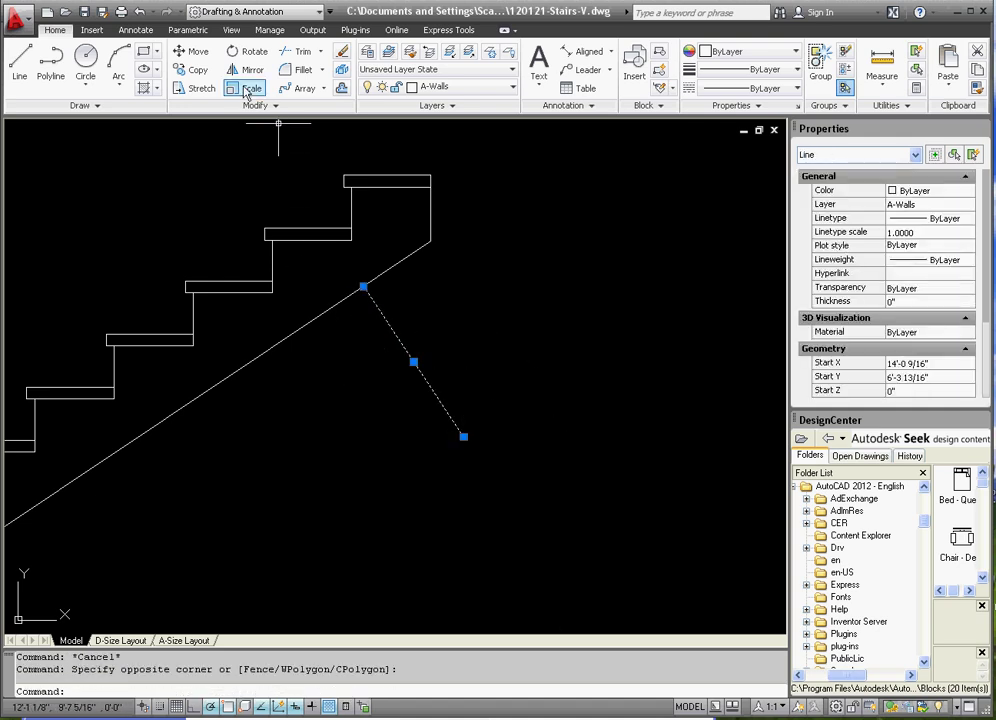
left_click(186, 53)
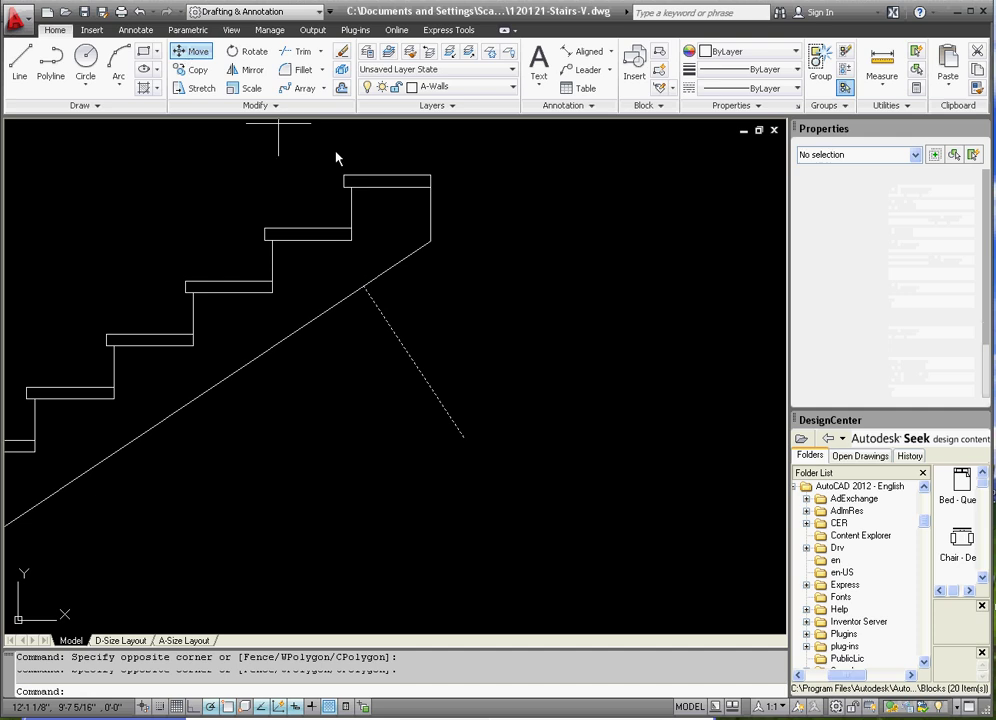
left_click(414, 361)
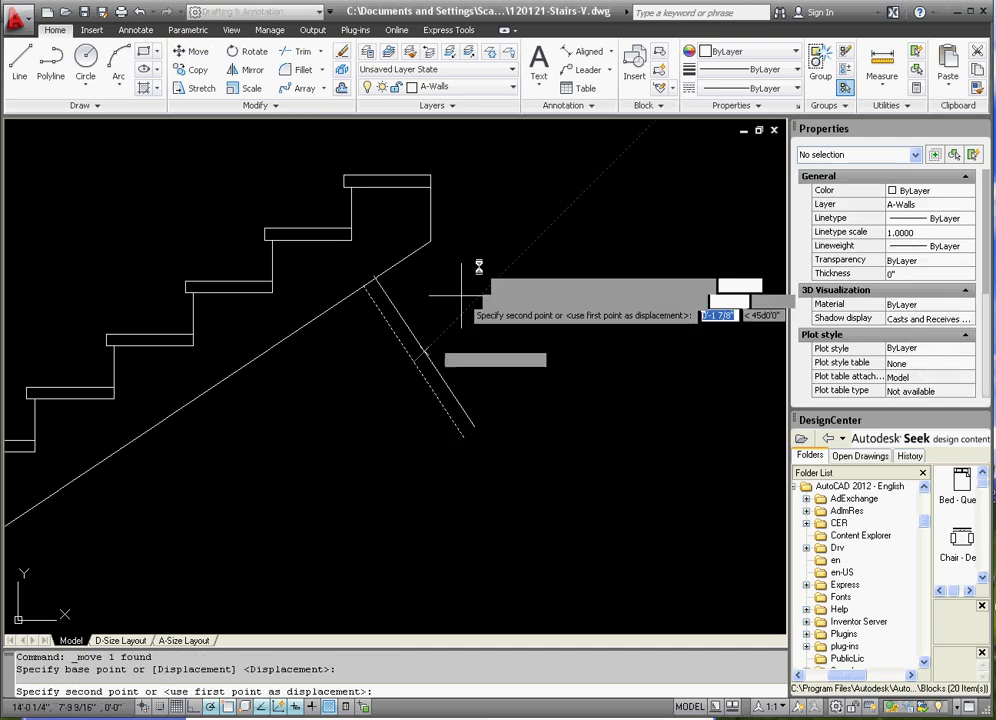
left_click(432, 187)
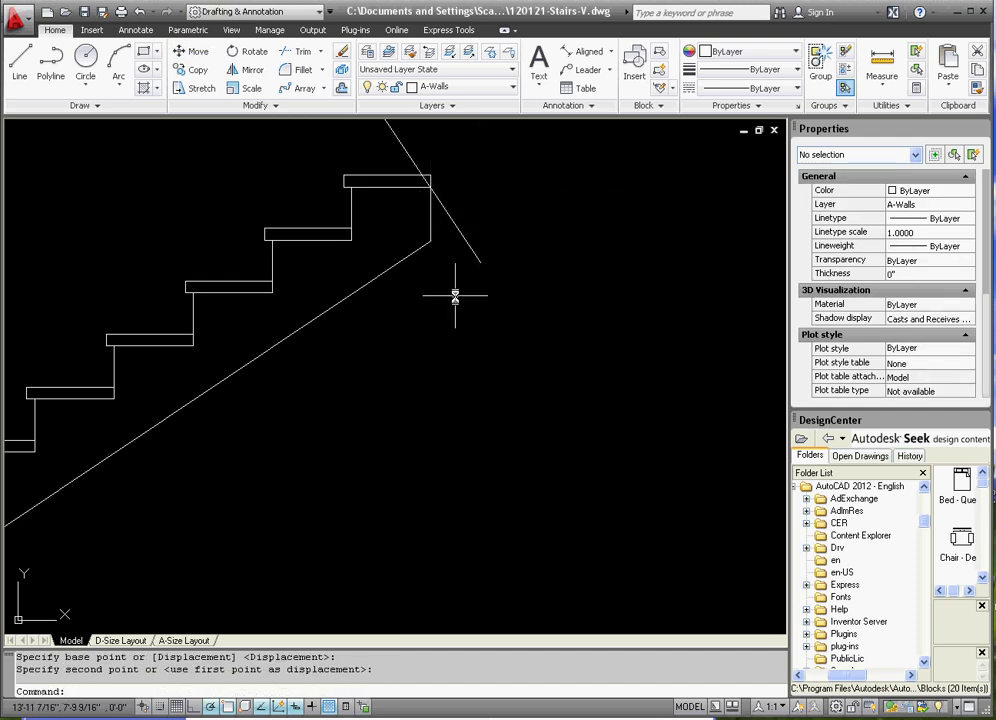
key("Escape")
Extend the upper end of the stringer's diagonal line to the perpendicular line at the top tread.
left_click(402, 285)
left_click(364, 260)
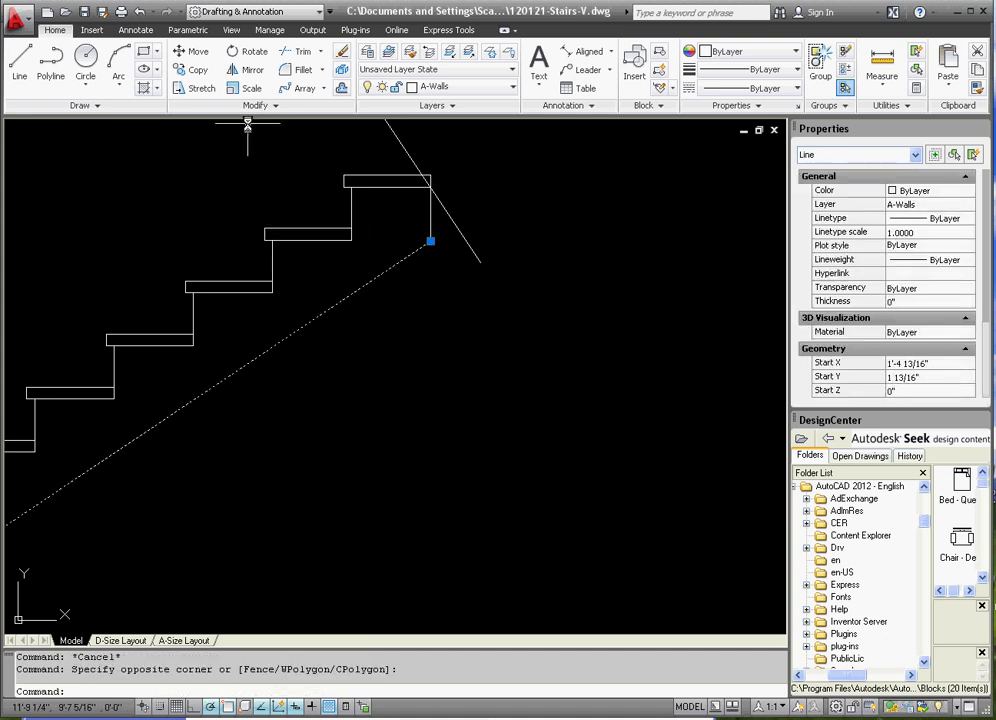
key("Escape")
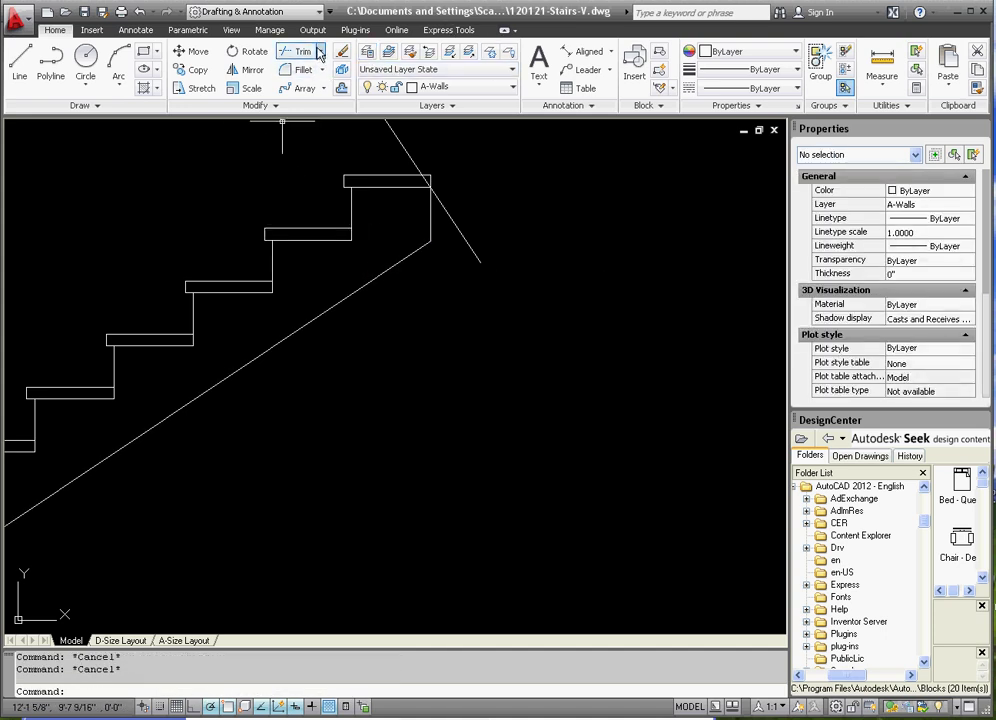
left_click(320, 51)
left_click(295, 103)
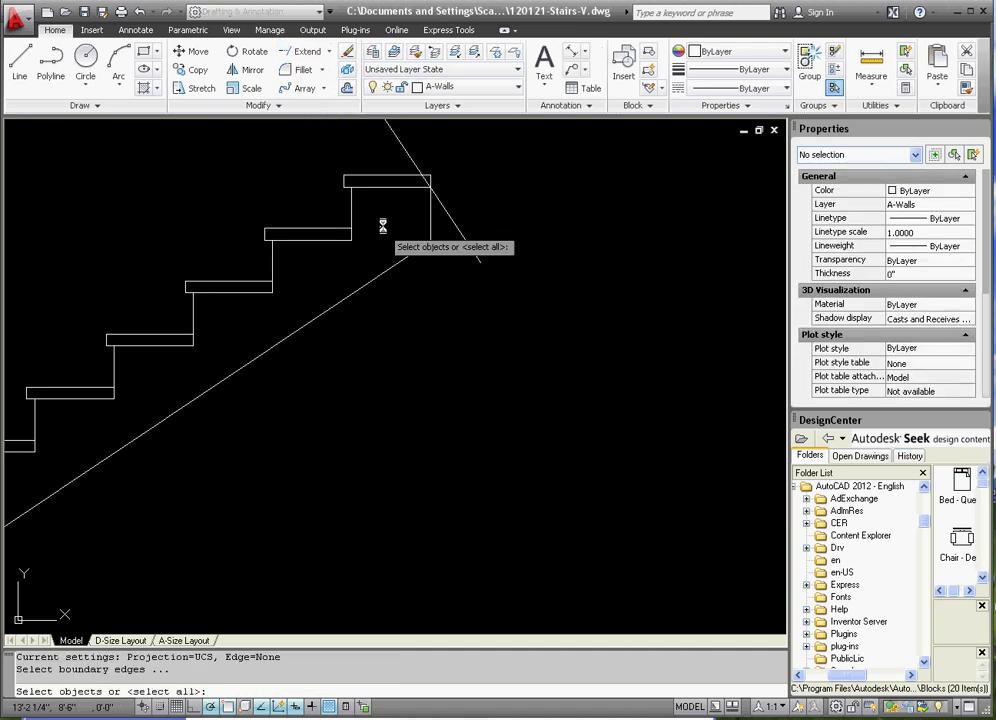
left_click(452, 220)
key("Return")
left_click(408, 278)
left_click(389, 251)
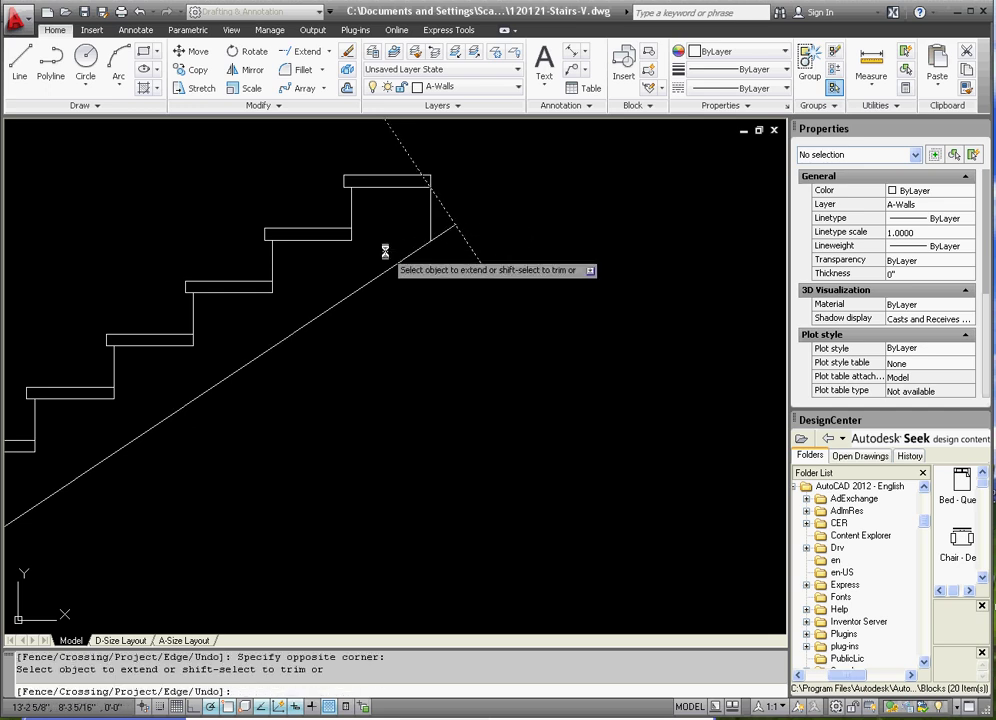
key("Return")
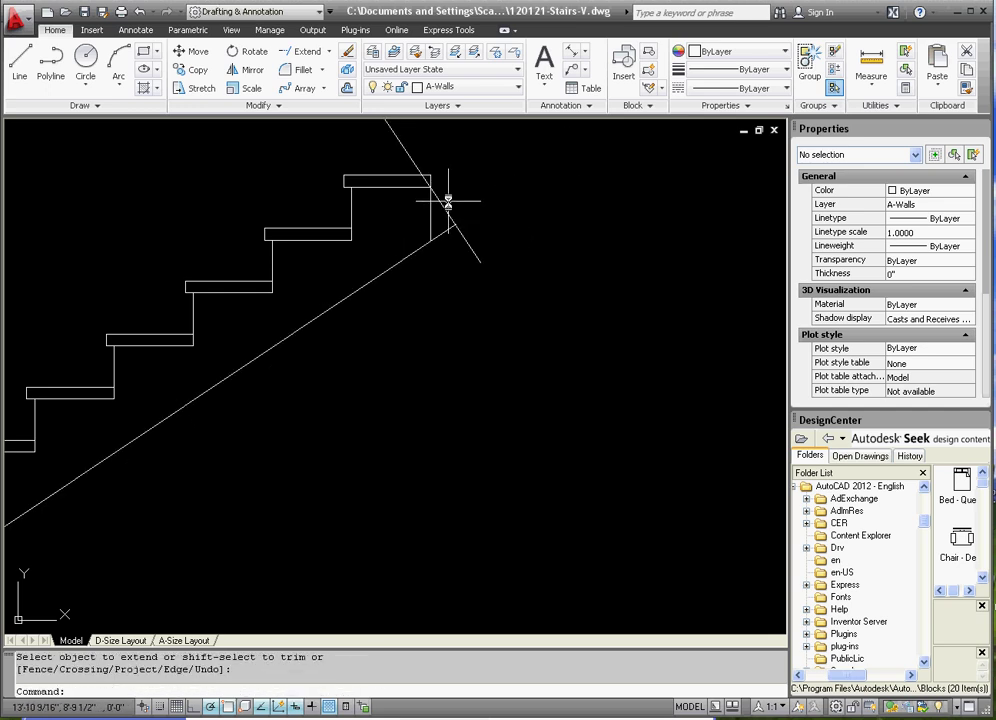
Copy the perpendicular line from the top tread's lower back corner to the bottom front corner of the first riser.
scroll(425, 200, "up", 2)
scroll(426, 192, "up", 2)
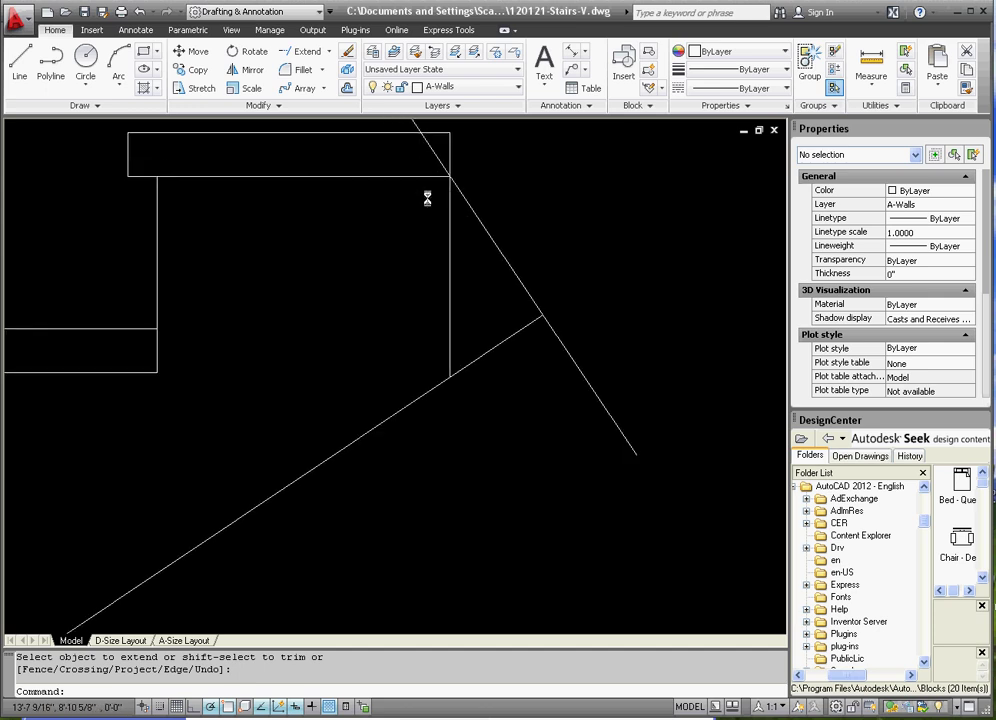
scroll(430, 196, "down", 3)
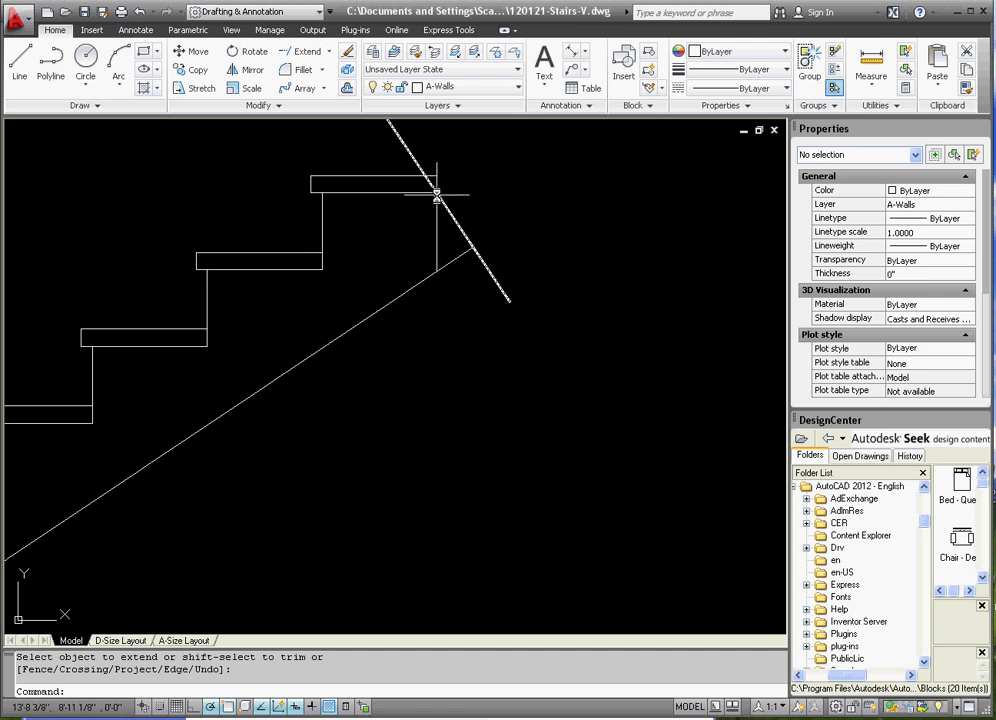
left_click(518, 294)
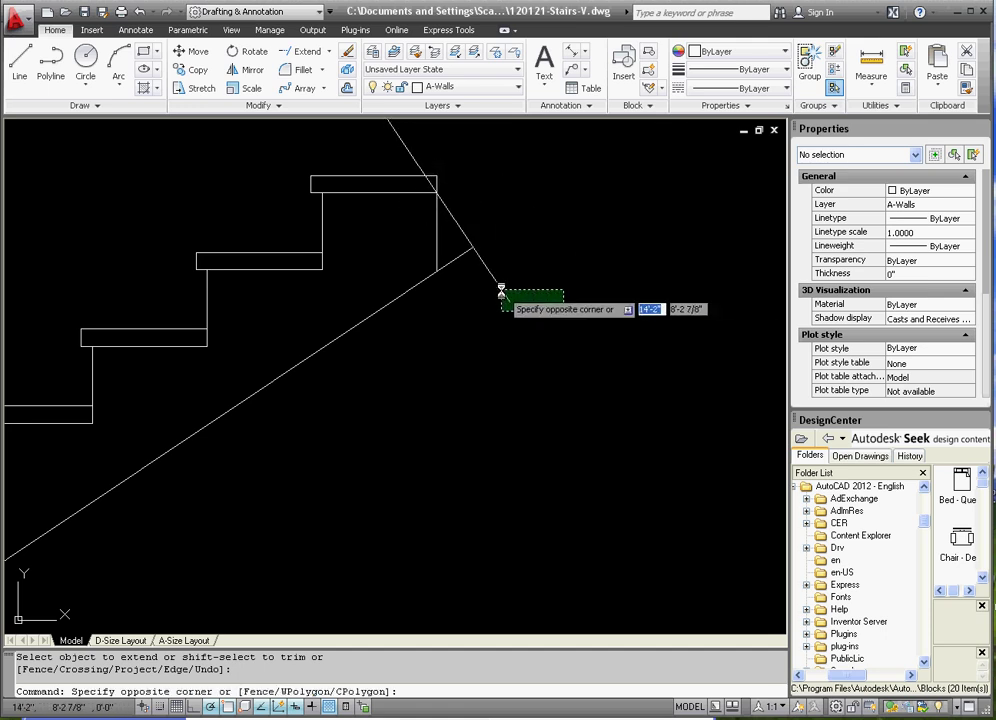
left_click(480, 268)
left_click(194, 72)
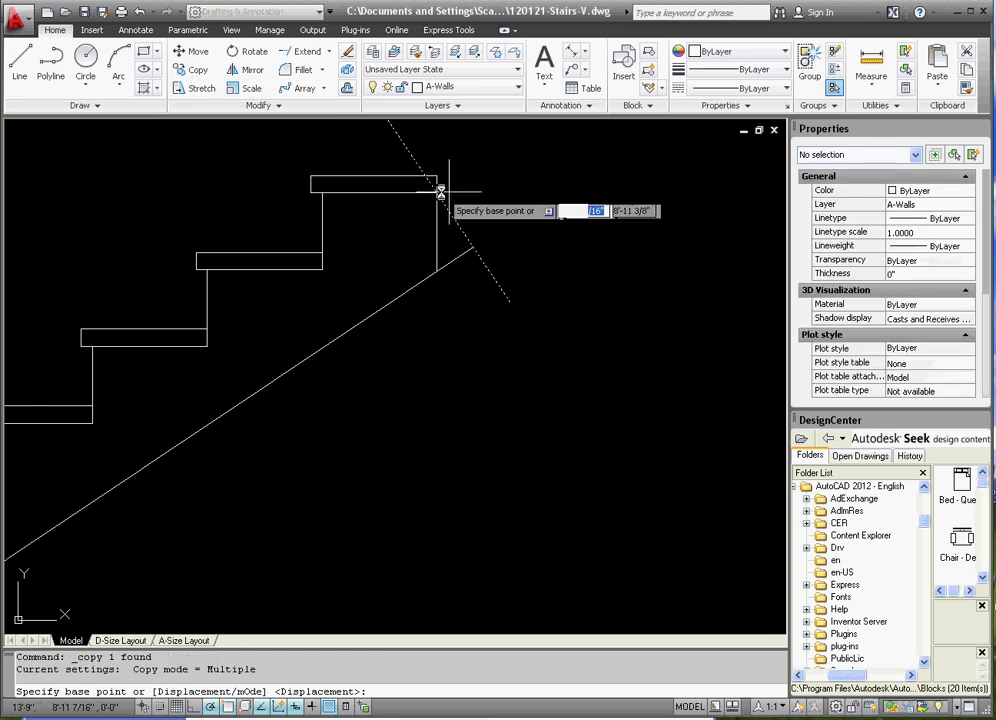
left_click(437, 192)
scroll(565, 190, "down", 10)
scroll(402, 267, "up", 6)
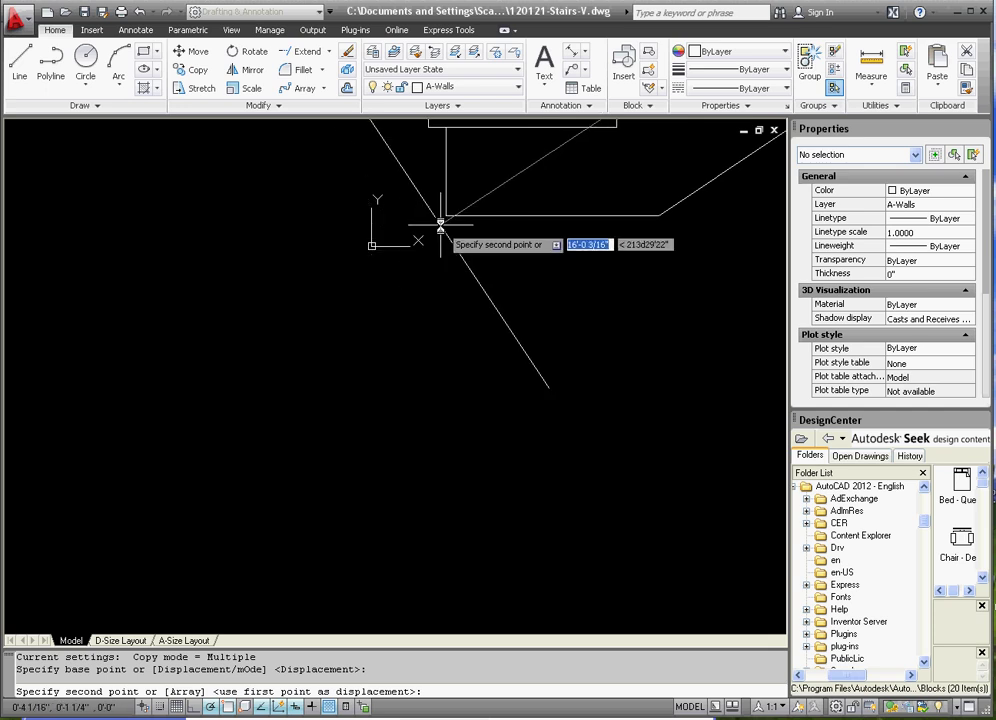
left_click(408, 288)
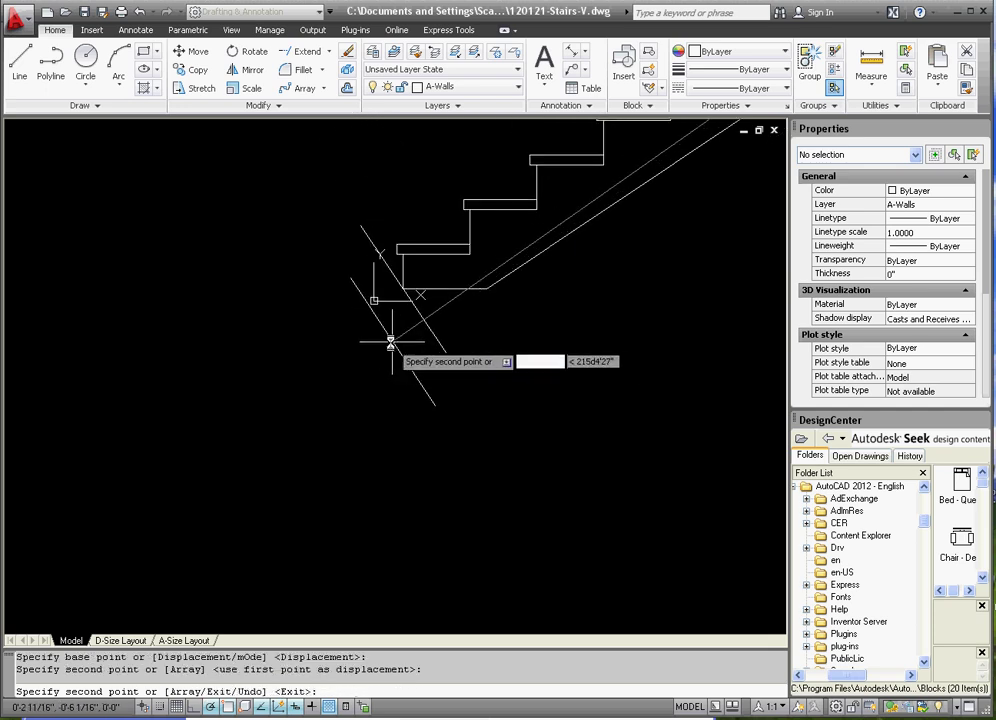
key("Escape")
key("Escape")
key("Escape")
Extend the lower end of the stringer's diagonal line to the copied perpendicular line at the first riser.
scroll(420, 276, "up", 6)
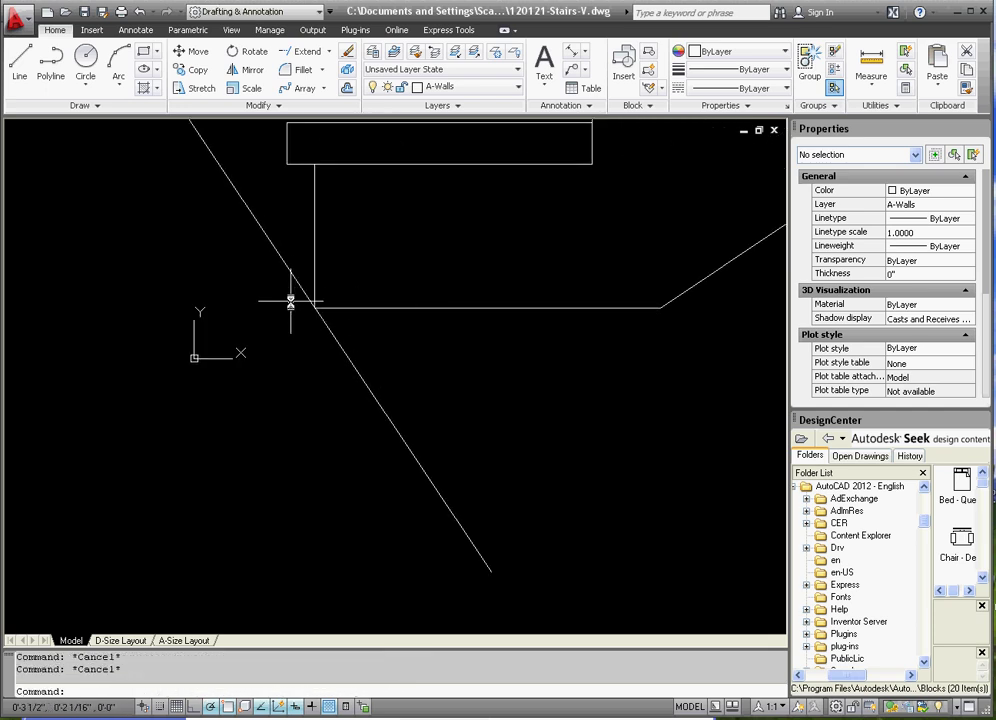
scroll(290, 301, "down", 2)
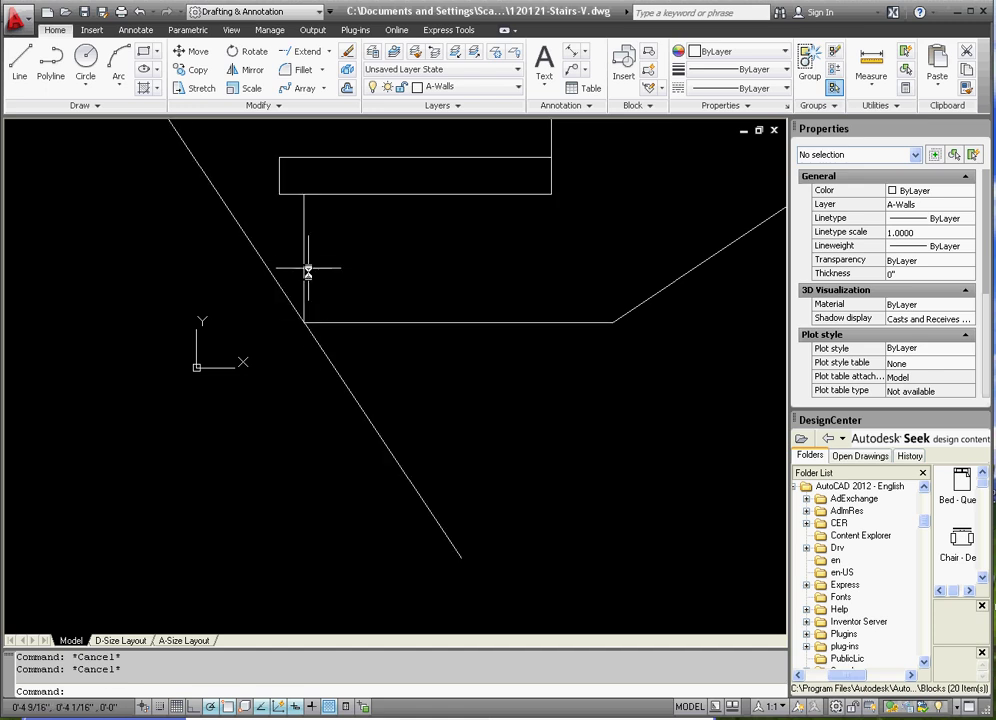
left_click(300, 51)
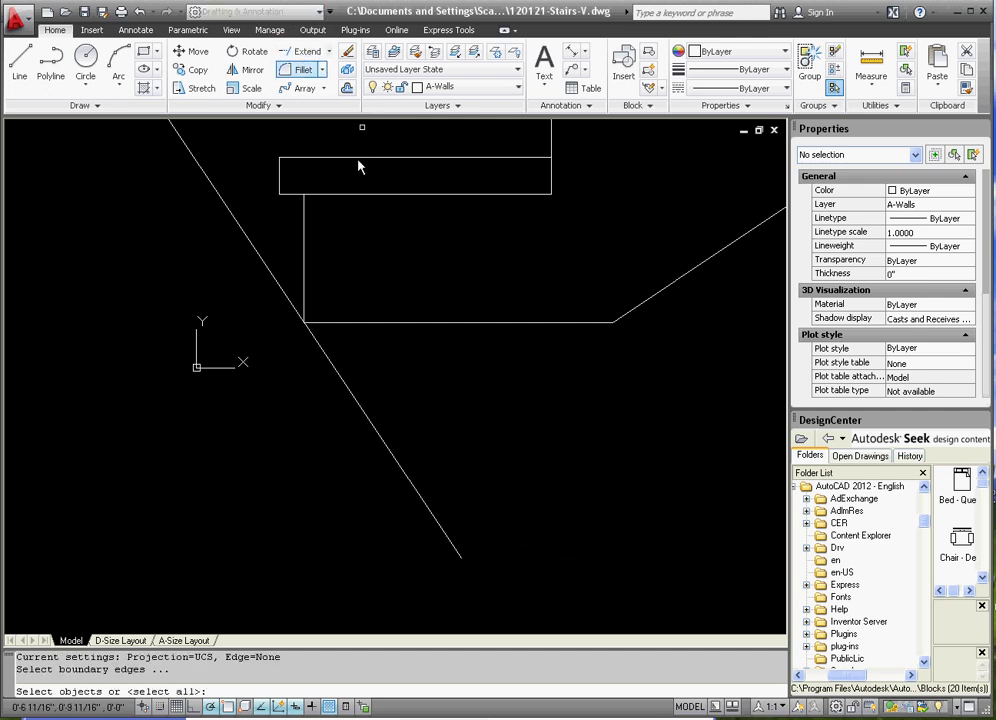
left_click(456, 477)
left_click(394, 480)
key("Return")
left_click(619, 307)
left_click(656, 260)
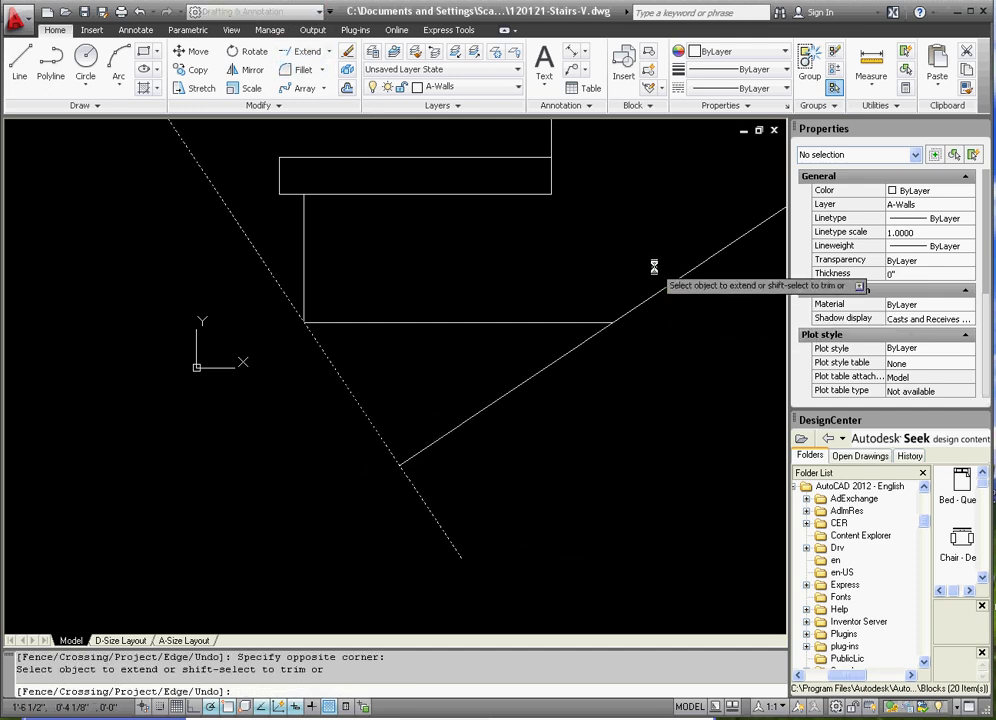
key("Escape")
key("Escape")
Make Dimension the current layer.
scroll(260, 527, "down", 3)
scroll(215, 515, "down", 2)
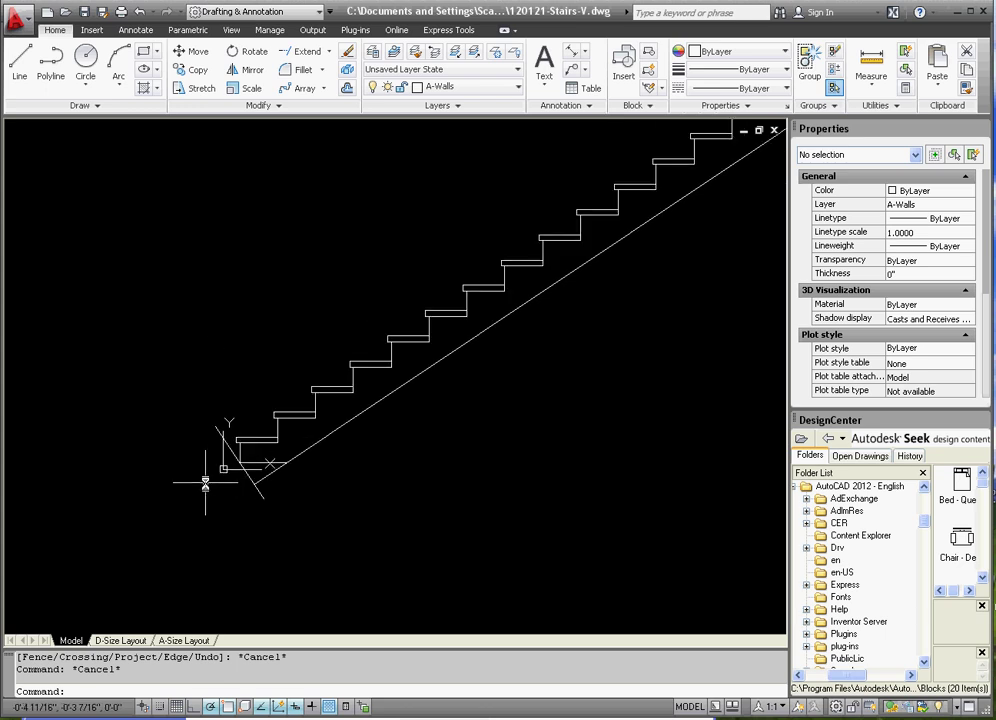
scroll(396, 433, "down", 2)
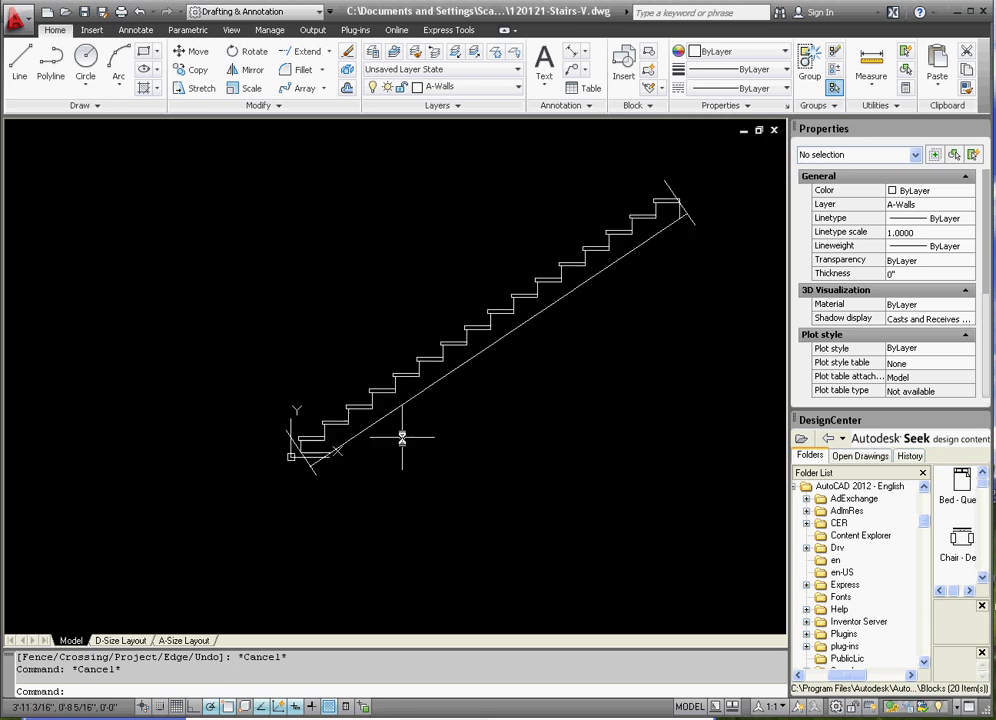
left_click(480, 87)
left_click(449, 160)
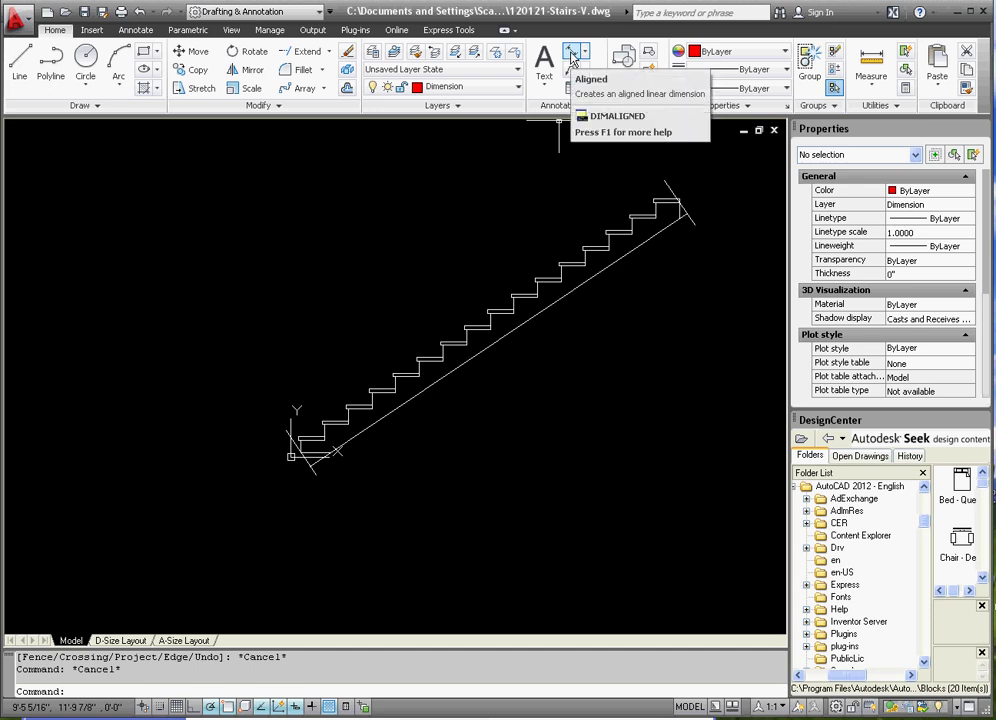
Add an aligned dimension between the two ends of the stringer's diagonal line, placing it below the line.
left_click(572, 54)
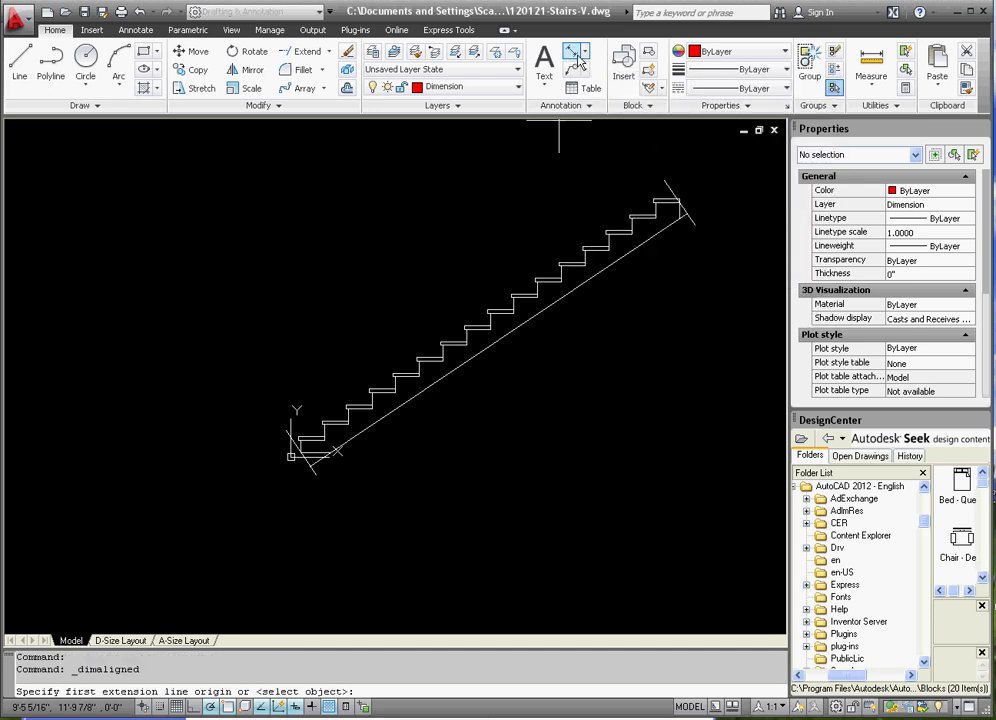
scroll(692, 207, "up", 5)
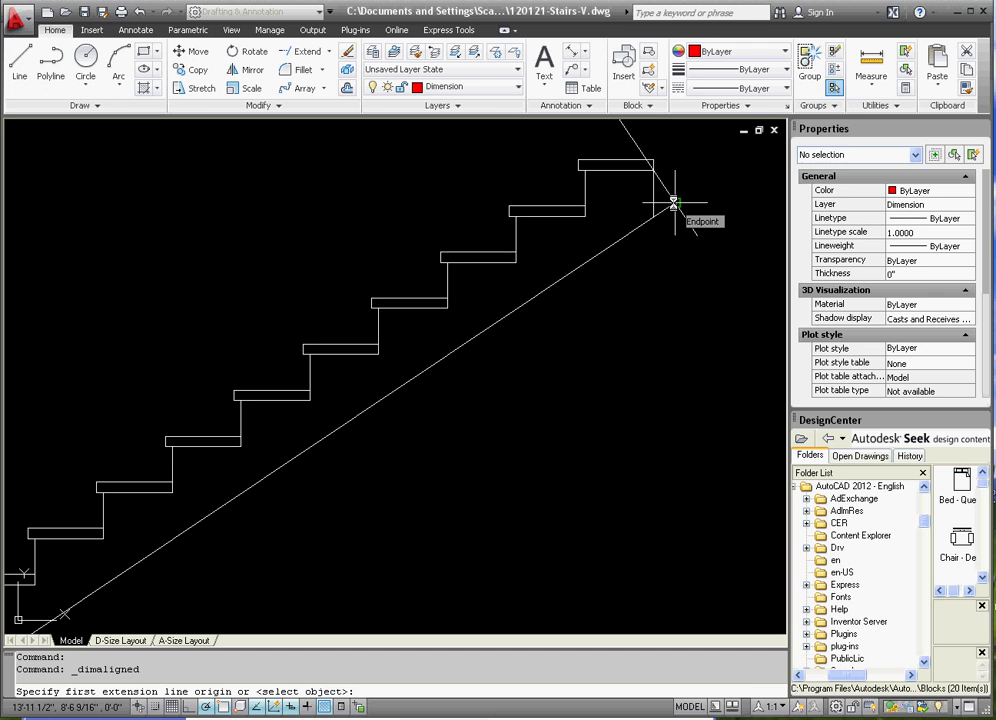
left_click(674, 204)
scroll(674, 205, "down", 3)
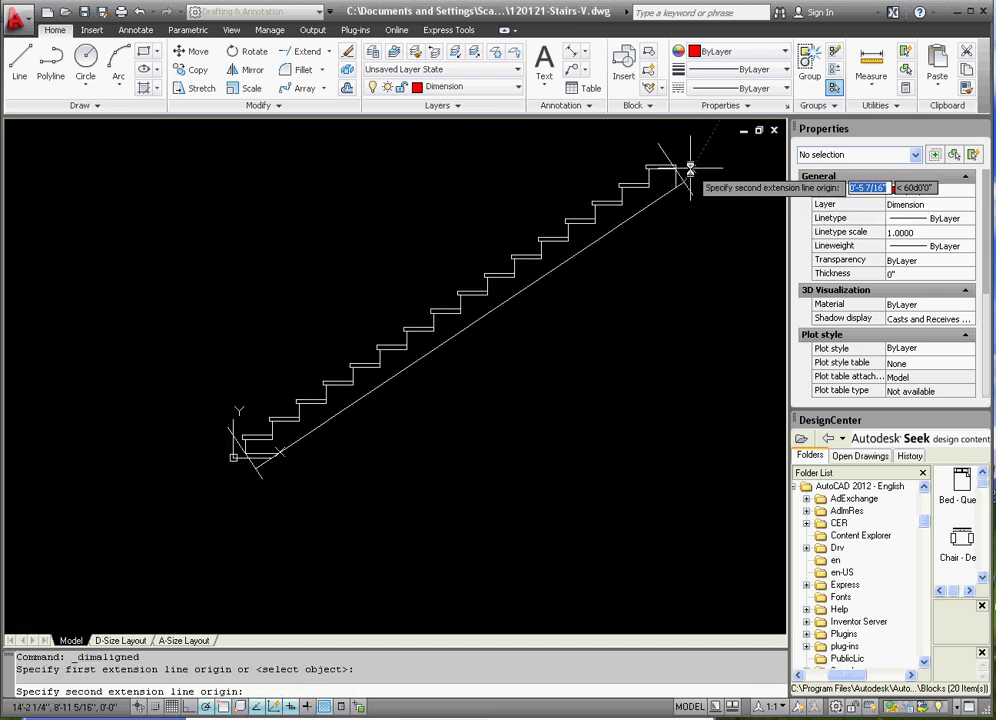
scroll(262, 473, "up", 1)
scroll(262, 473, "up", 2)
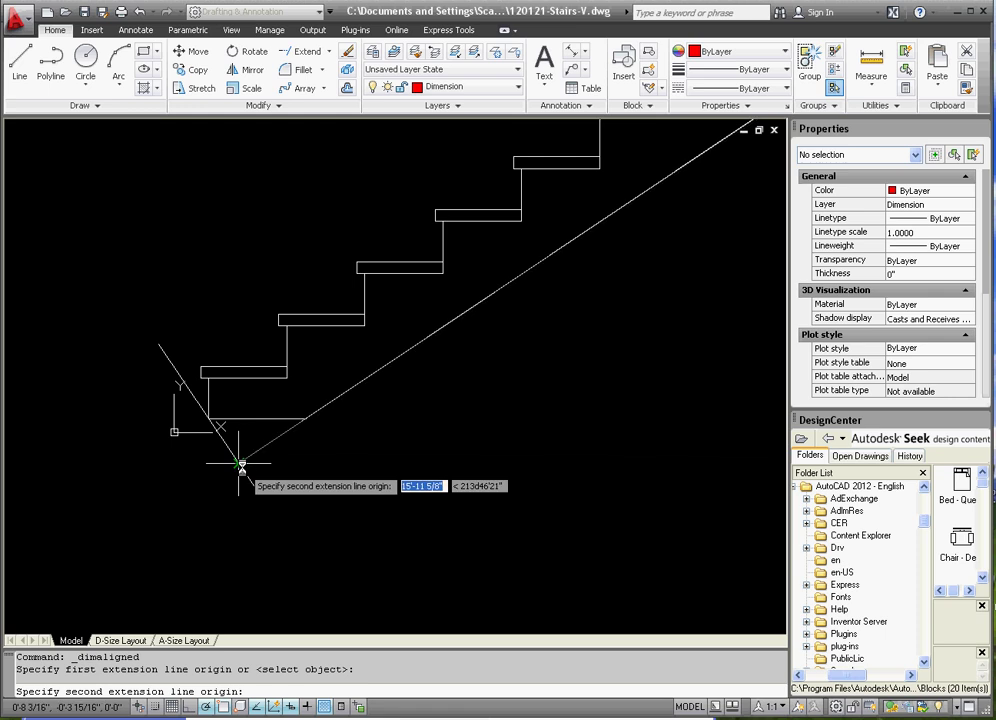
left_click(242, 463)
left_click(464, 390)
scroll(464, 390, "down", 3)
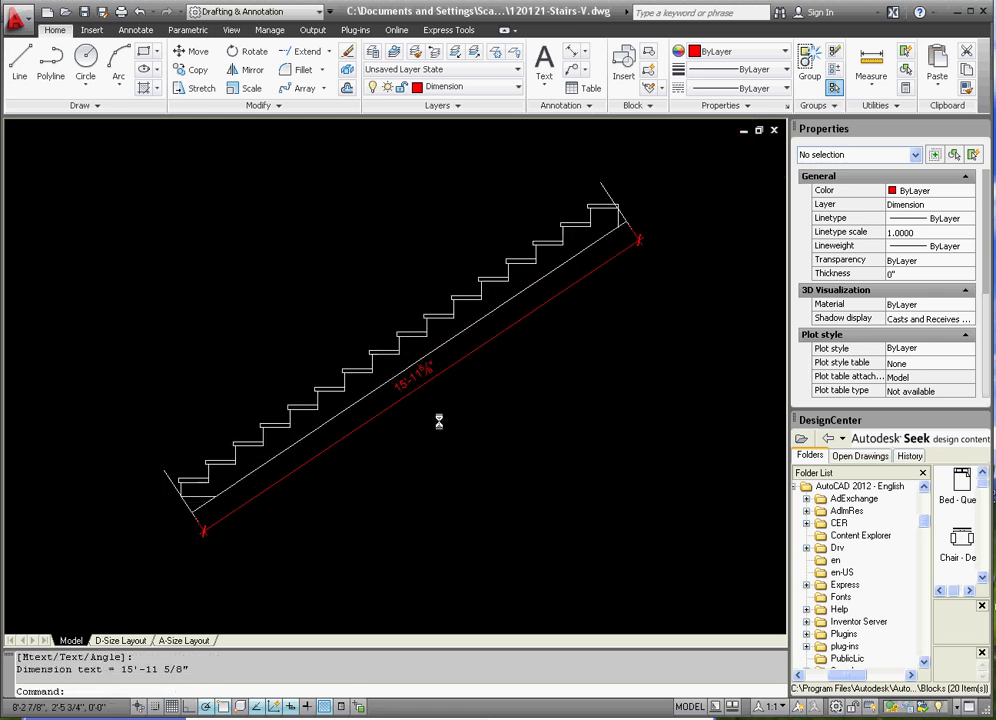
Make A-Walls the current layer.
scroll(420, 372, "up", 4)
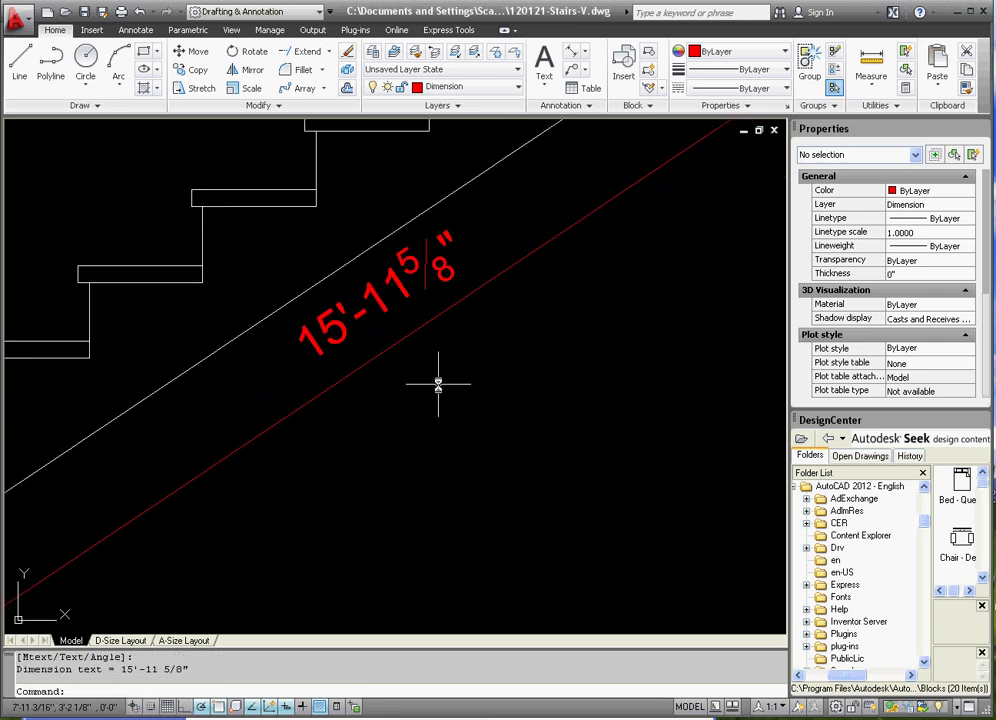
scroll(507, 431, "down", 3)
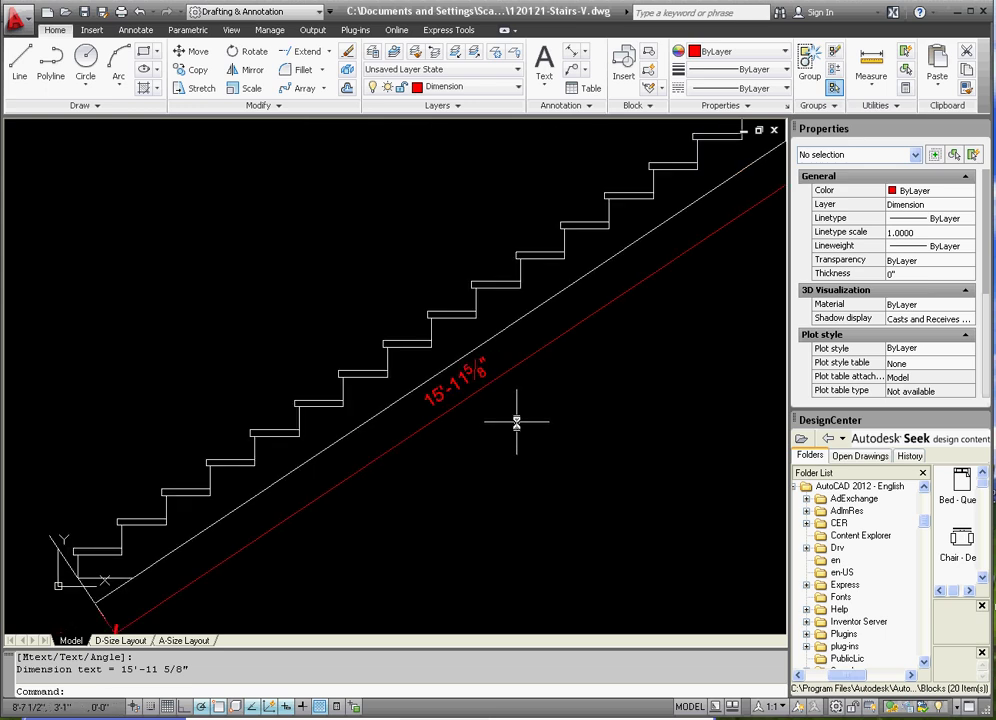
scroll(516, 422, "down", 2)
scroll(637, 245, "up", 4)
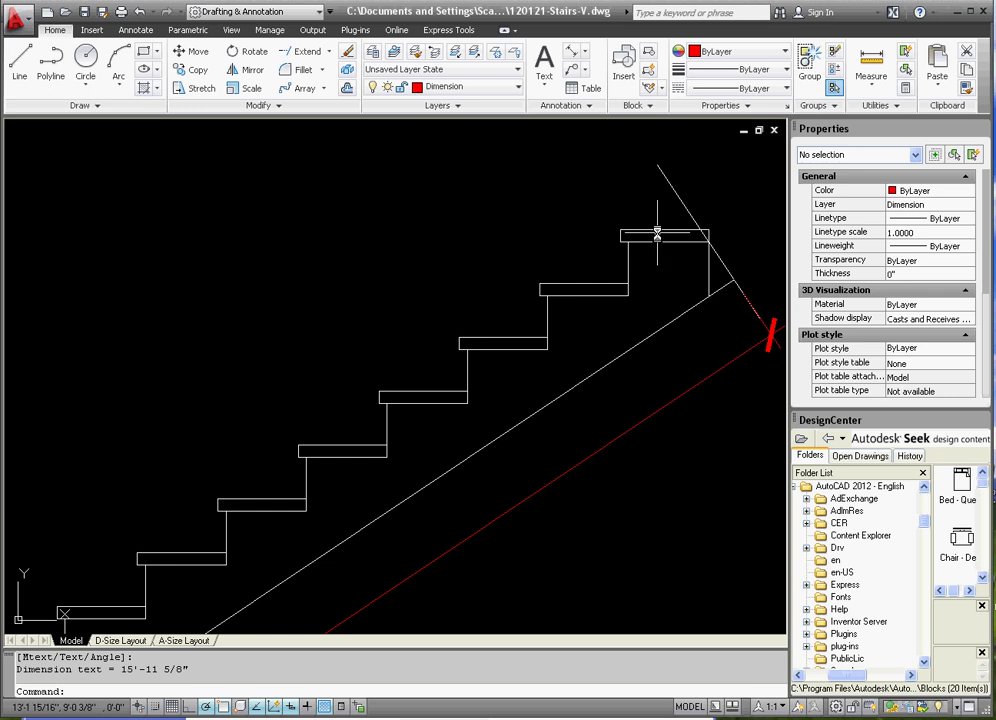
scroll(550, 200, "down", 3)
scroll(652, 254, "up", 4)
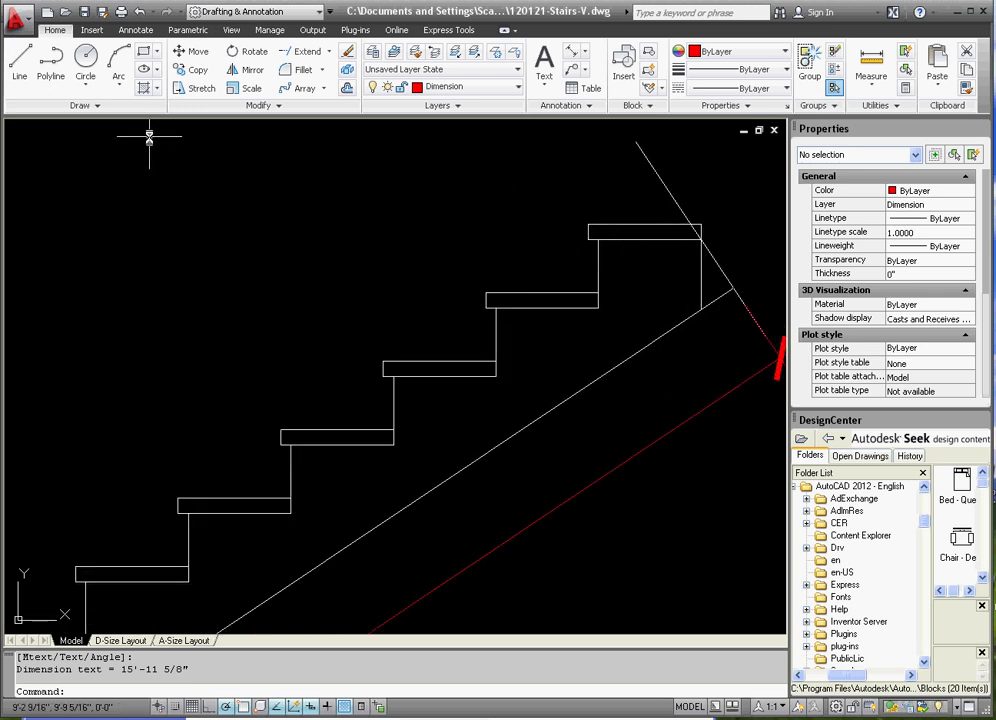
left_click(477, 92)
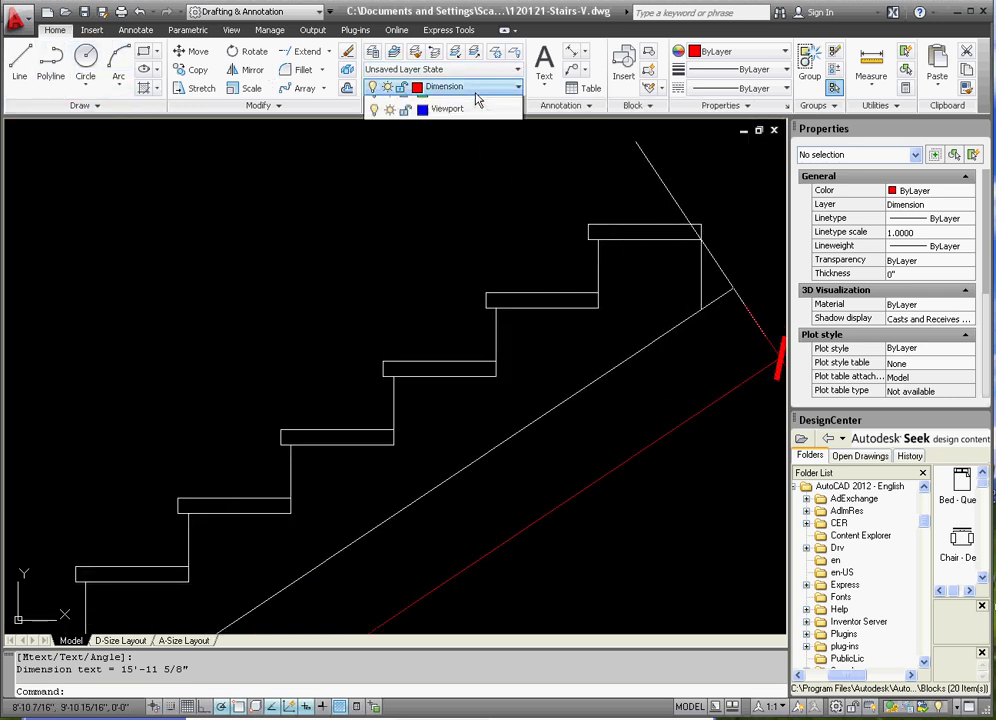
left_click(445, 122)
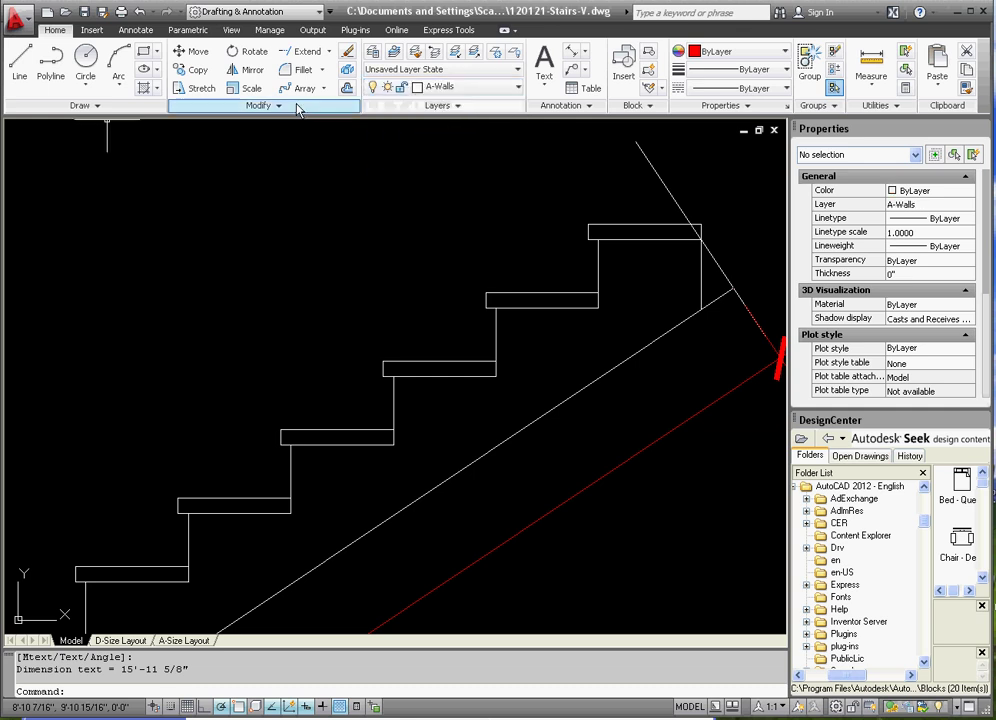
Draw a stepped polyline from the top tread's lower back corner along the tread undersides and riser lines of the upper five steps.
left_click(50, 62)
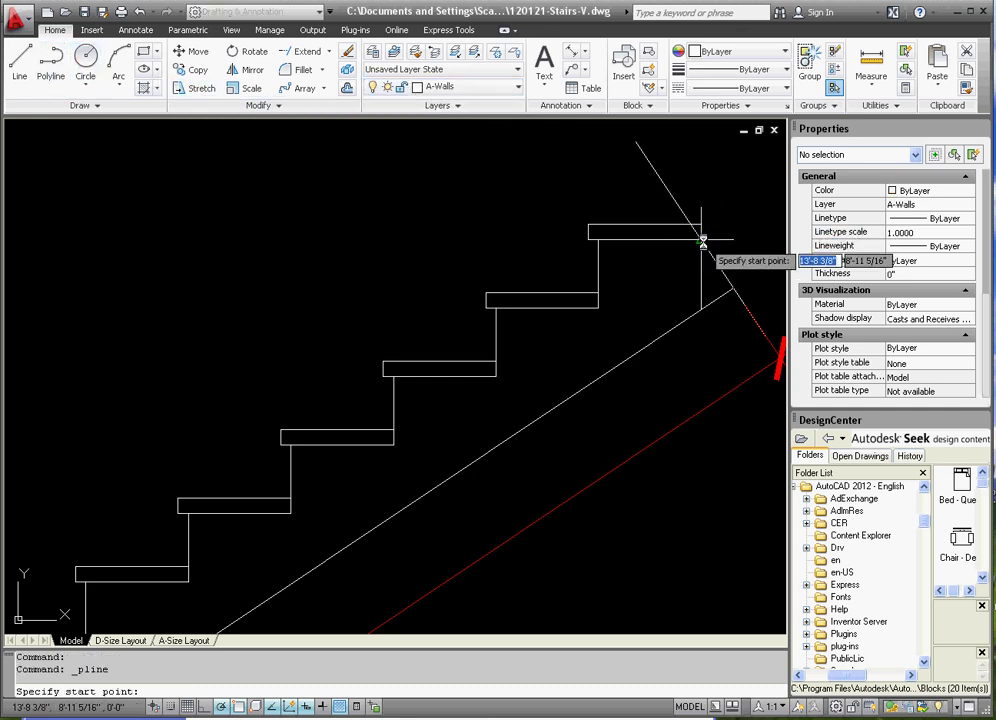
left_click(598, 237)
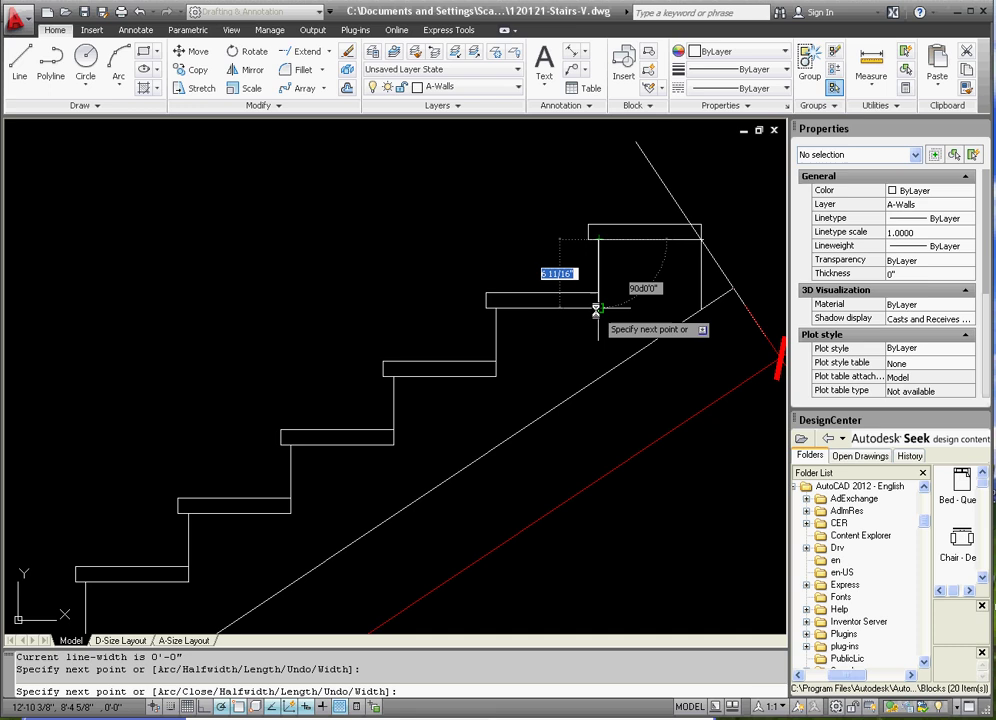
left_click(598, 307)
left_click(497, 307)
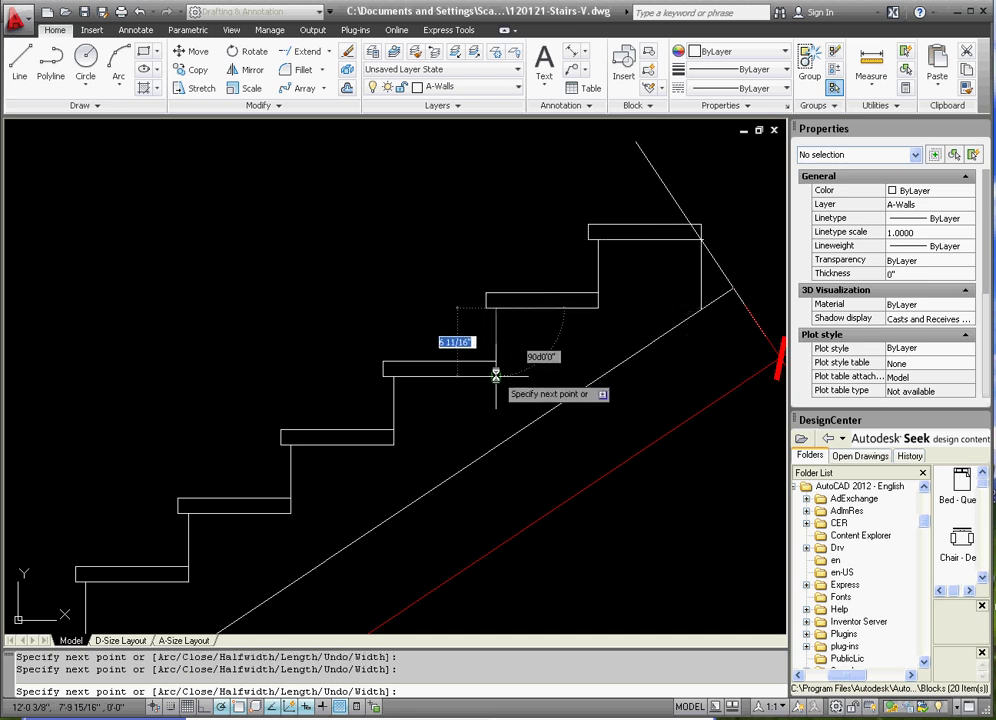
left_click(497, 376)
left_click(392, 376)
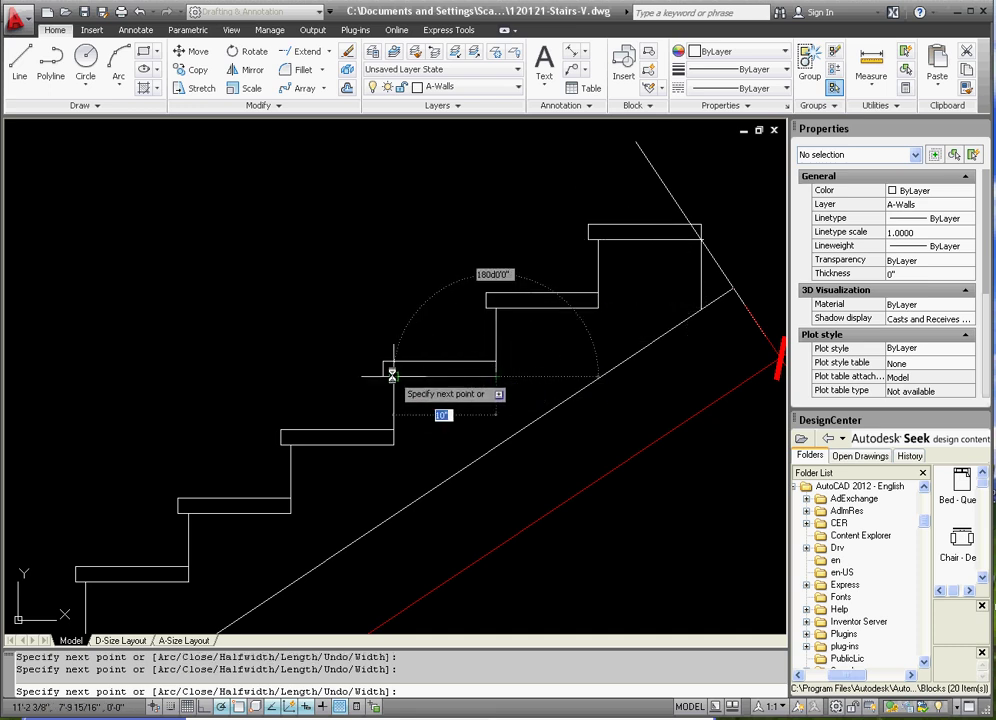
left_click(392, 445)
left_click(290, 445)
left_click(290, 499)
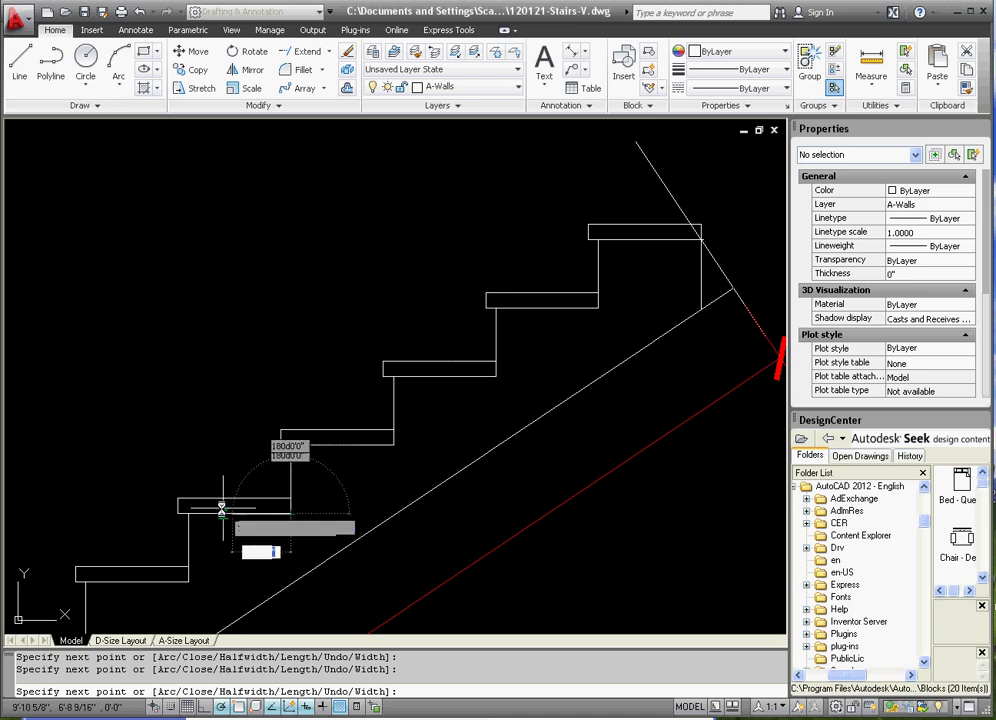
left_click(189, 499)
key("Escape")
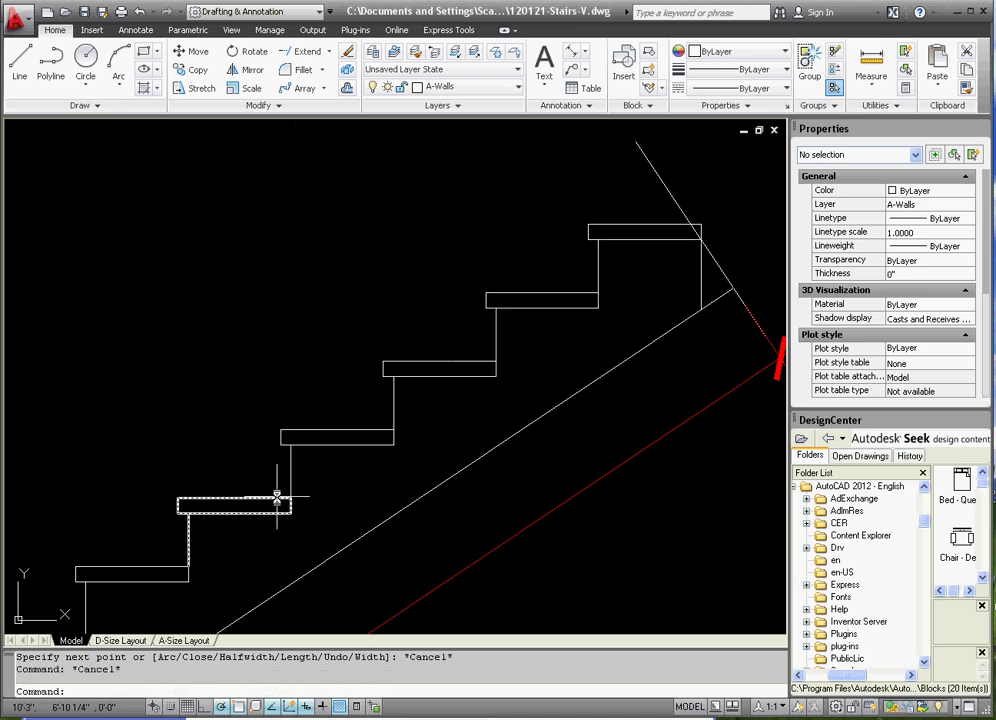
Delete the upper five tread-and-riser blocks, keeping the stepped polyline.
left_click(245, 500)
left_click(310, 431)
left_click(478, 352)
left_click(429, 366)
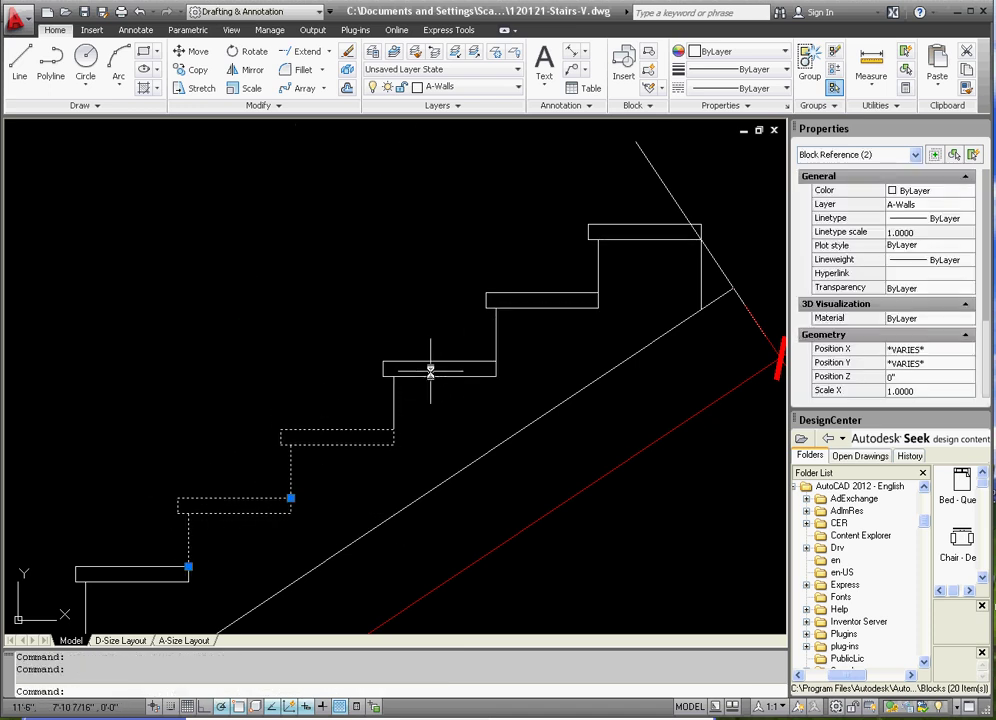
left_click(522, 189)
left_click(509, 295)
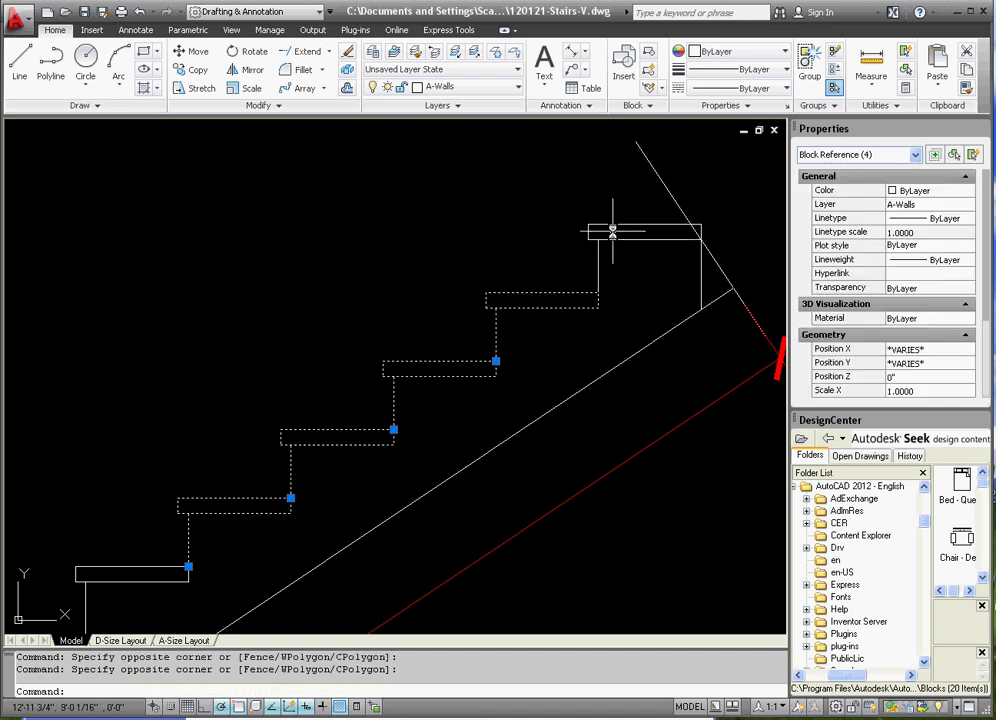
left_click(592, 226)
key("Delete")
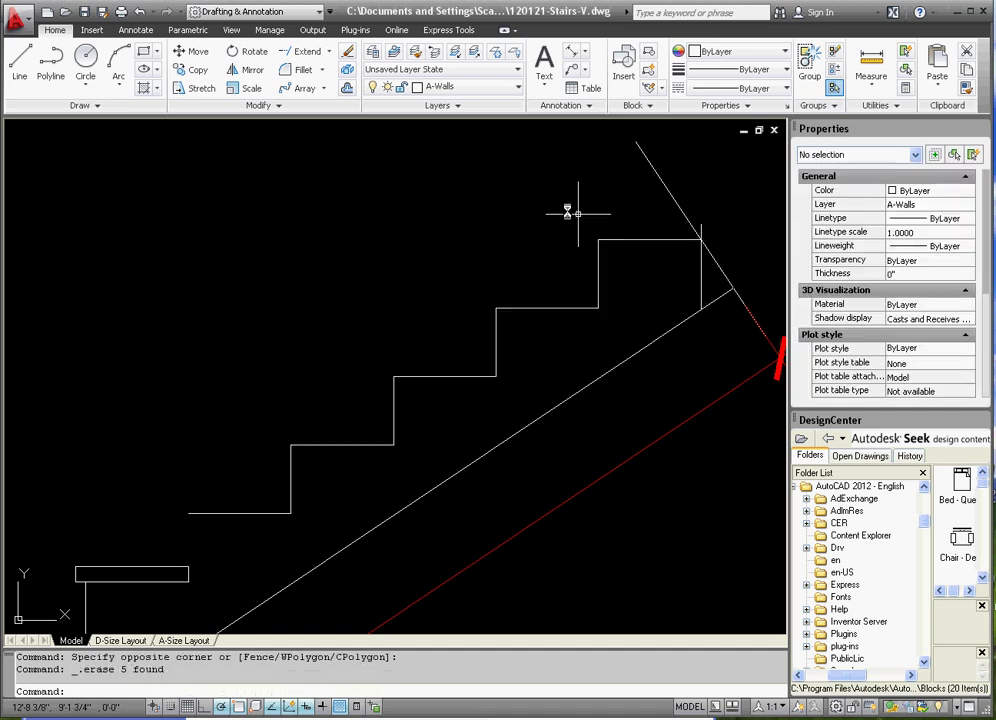
Add a horizontal linear dimension across the top notch of the stringer, placing it above the notch.
scroll(290, 219, "down", 3)
scroll(422, 271, "up", 2)
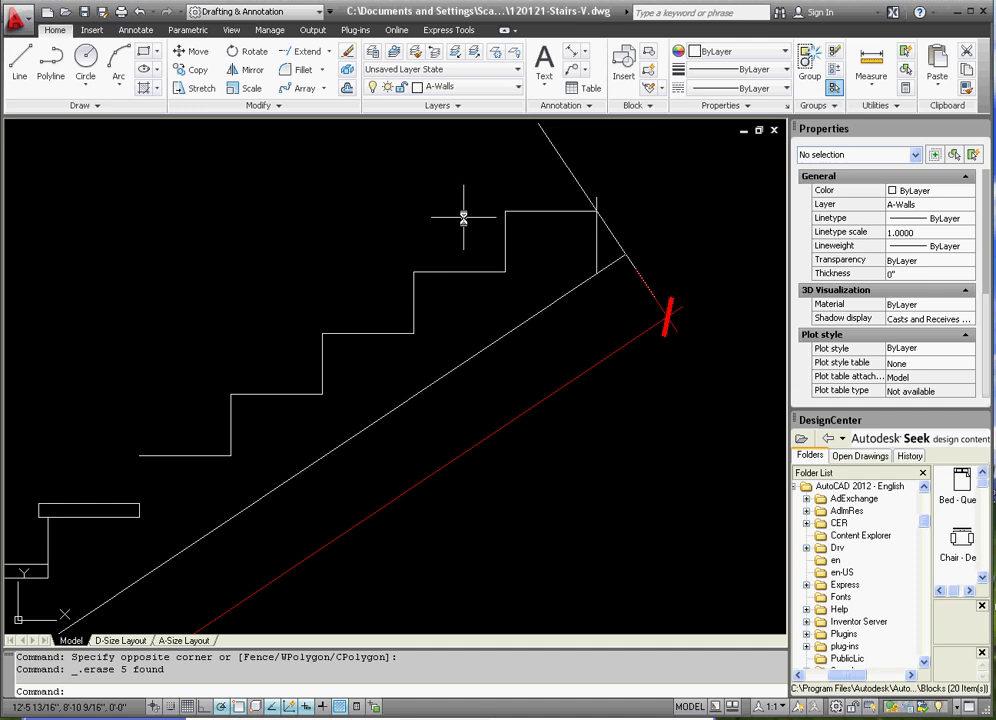
left_click(587, 59)
left_click(600, 73)
left_click(507, 212)
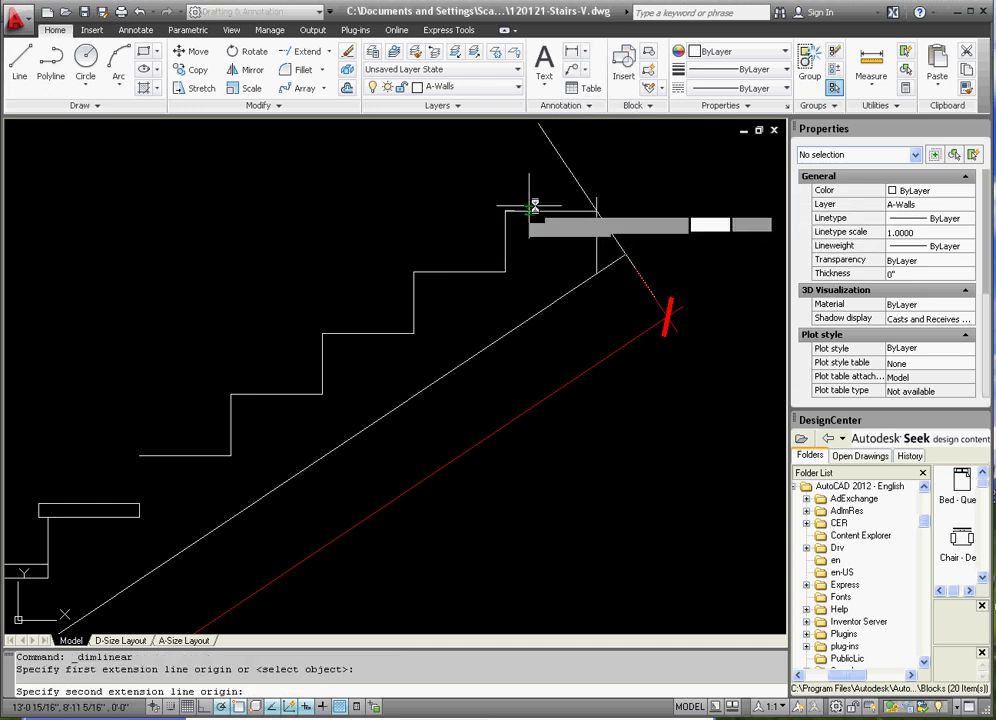
left_click(597, 211)
left_click(646, 166)
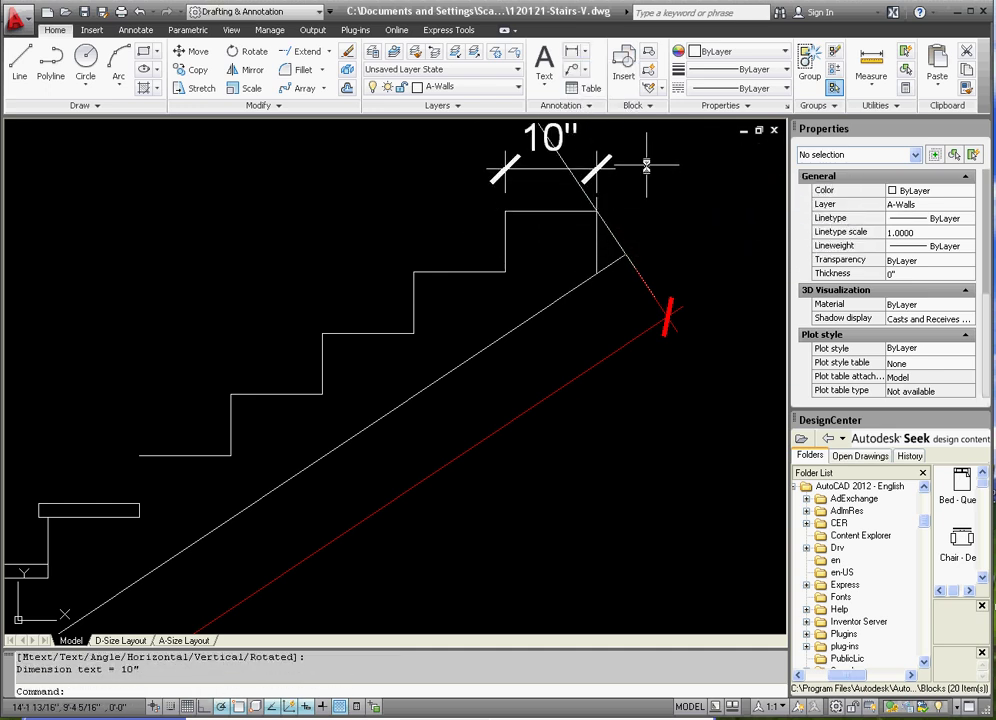
Move the top notch's horizontal dimension to the Dimension layer.
left_click(525, 158)
left_click(470, 105)
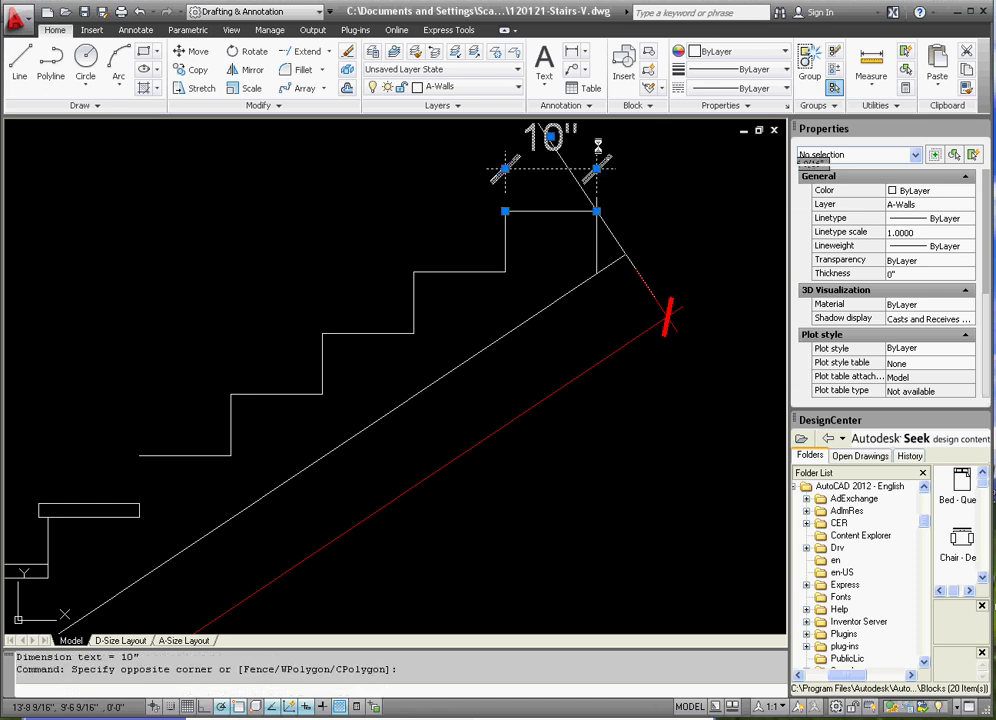
left_click(487, 92)
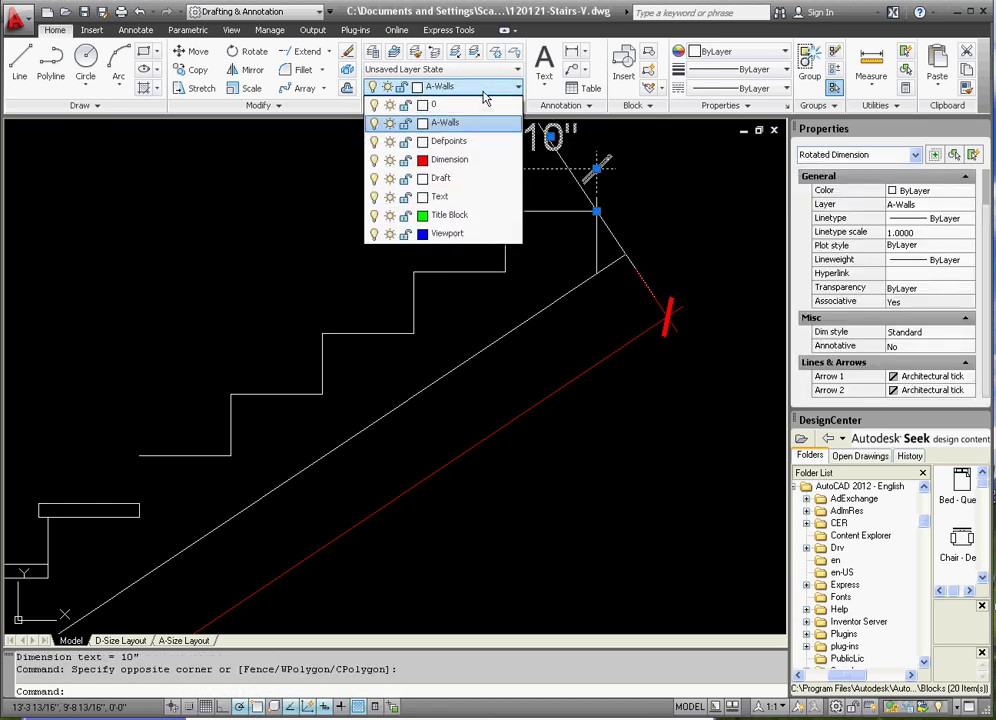
left_click(440, 160)
left_click(571, 51)
left_click(505, 211)
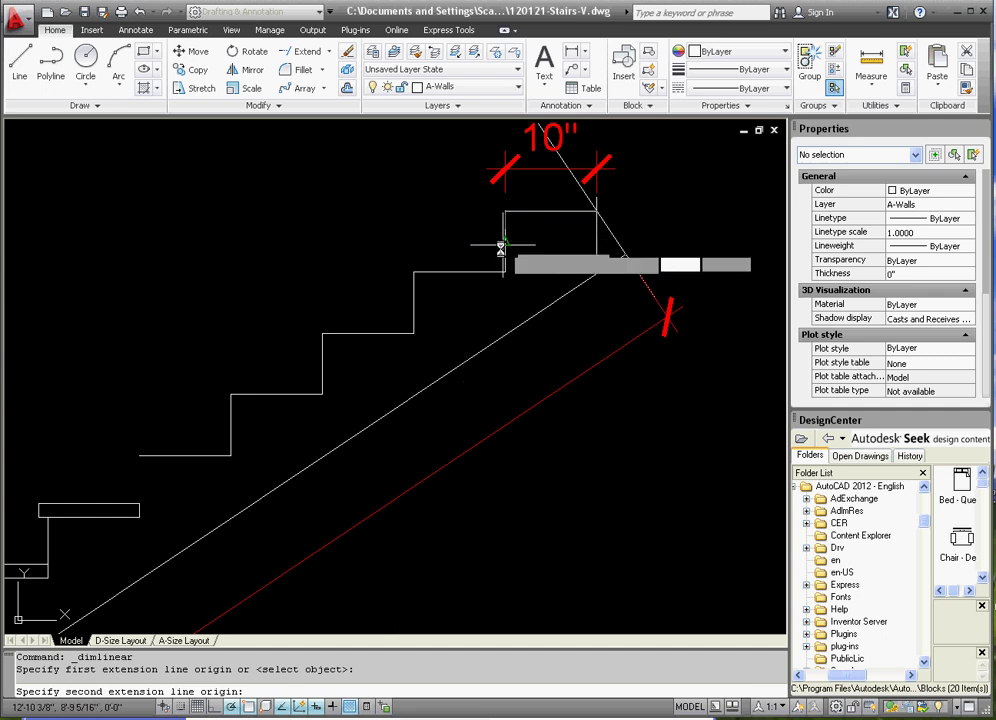
left_click(505, 270)
key("Escape")
key("Escape")
key("Escape")
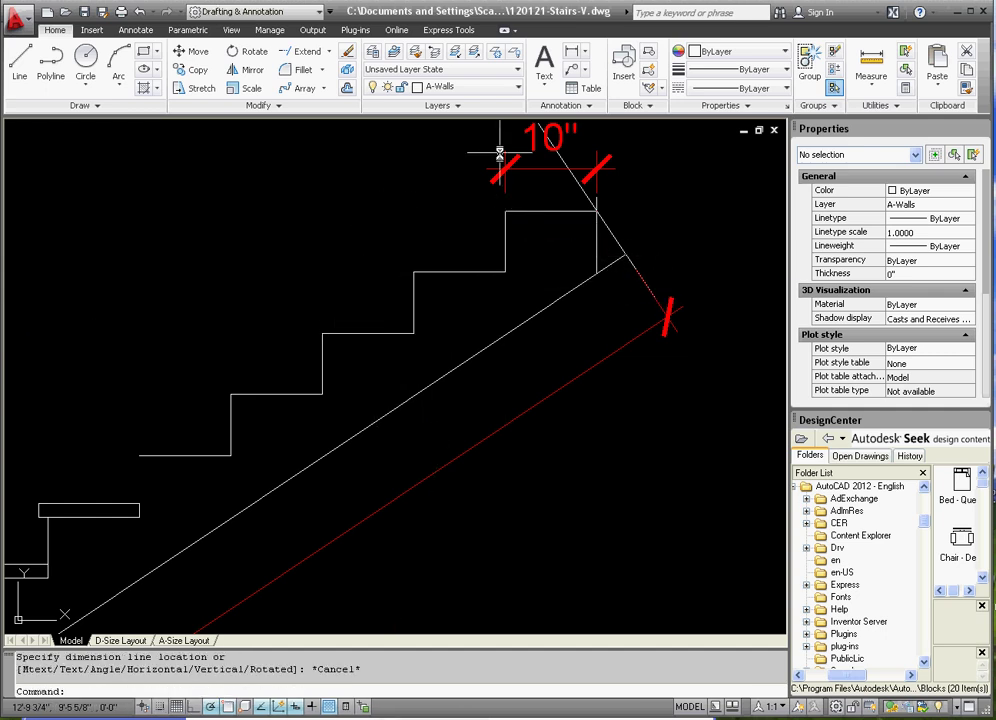
Make Dimension the current layer and add a vertical linear dimension for the height of the stringer's top notch.
left_click(470, 88)
left_click(440, 160)
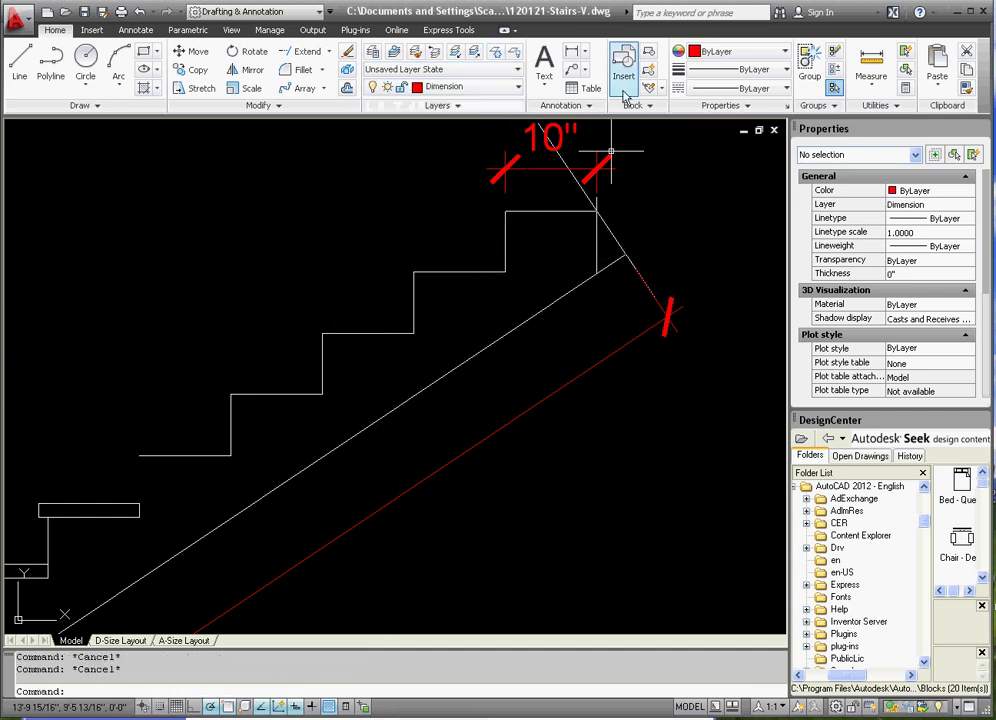
left_click(572, 54)
left_click(505, 211)
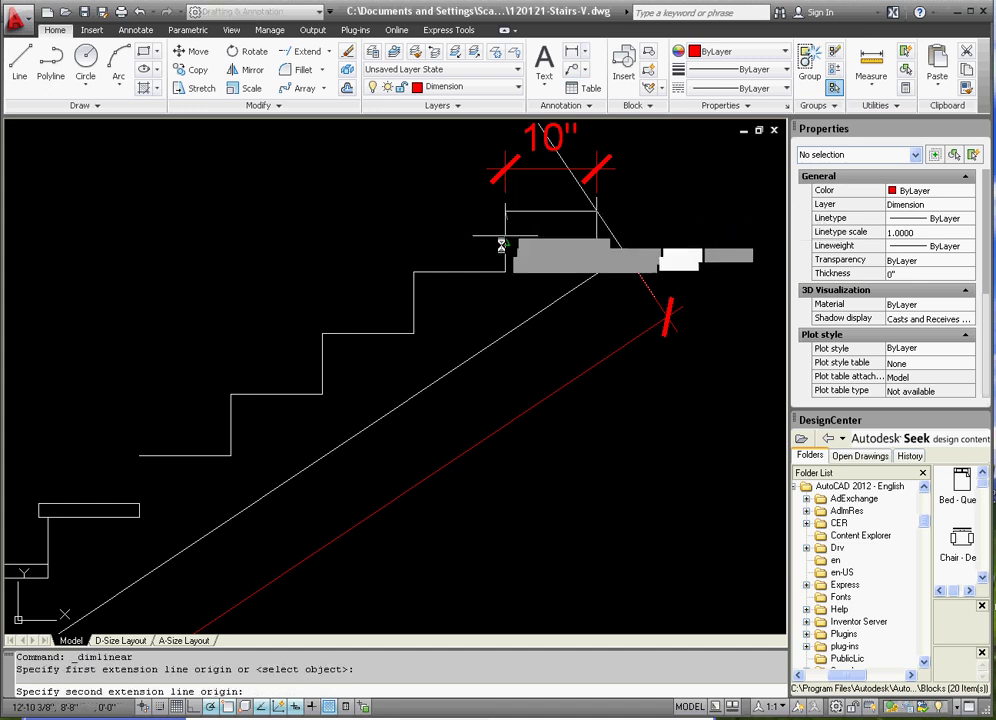
left_click(505, 270)
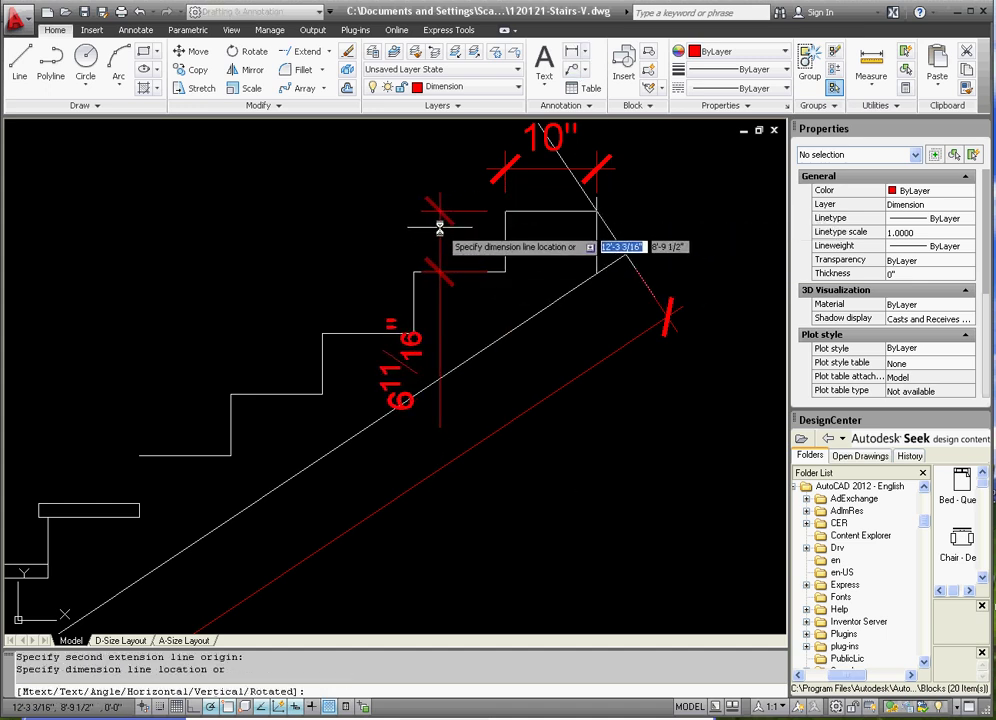
left_click(443, 240)
key("Escape")
Examine the top notches and their dimensions, and the whole stringer with its overall length dimension.
scroll(443, 240, "down", 3)
scroll(385, 289, "up", 2)
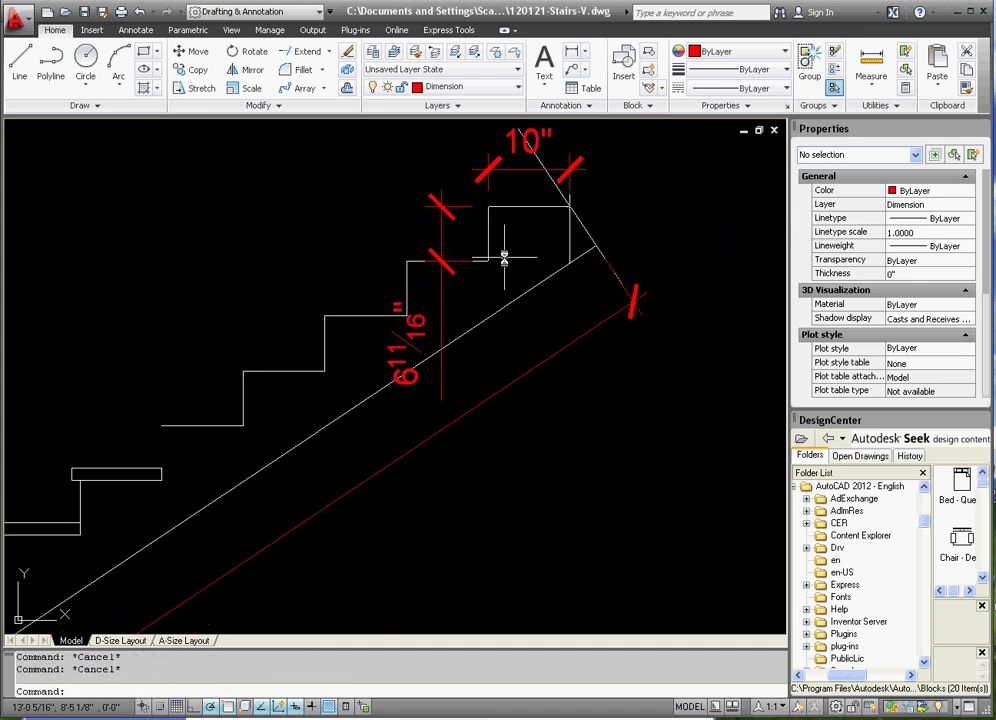
scroll(355, 344, "down", 3)
scroll(437, 211, "up", 3)
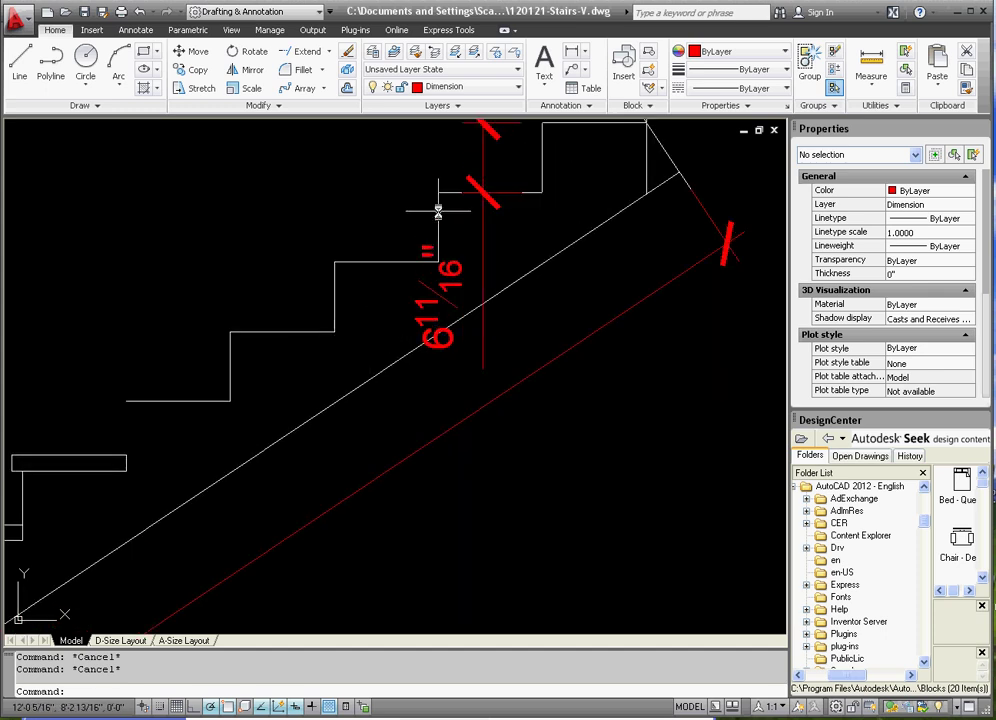
scroll(437, 262, "down", 3)
scroll(372, 246, "down", 3)
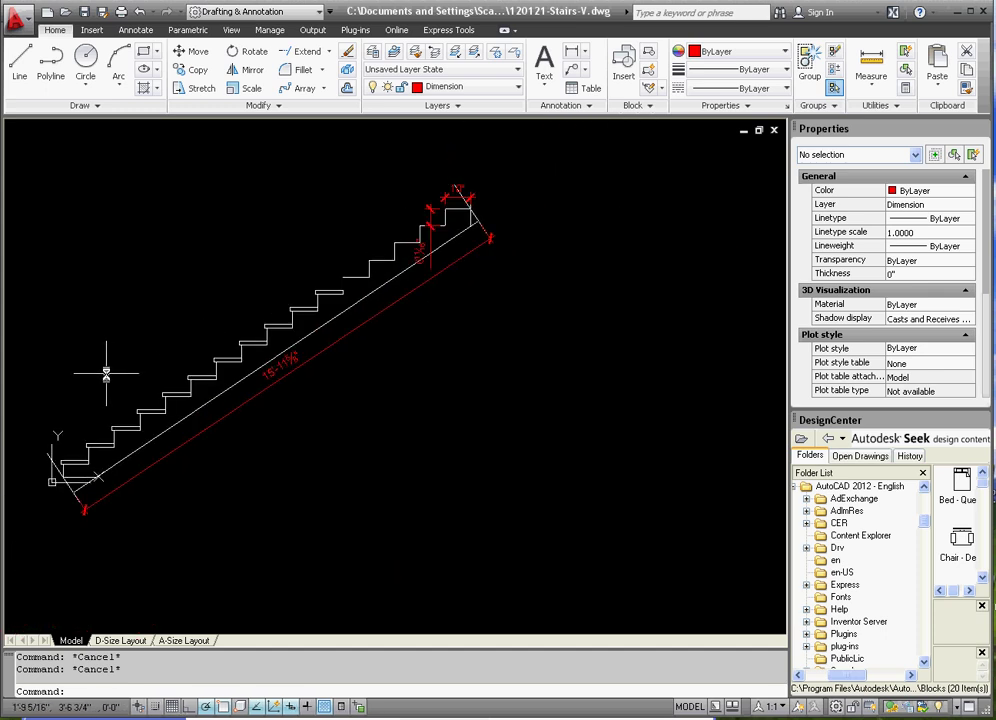
scroll(104, 345, "up", 2)
scroll(160, 330, "down", 2)
scroll(130, 316, "up", 2)
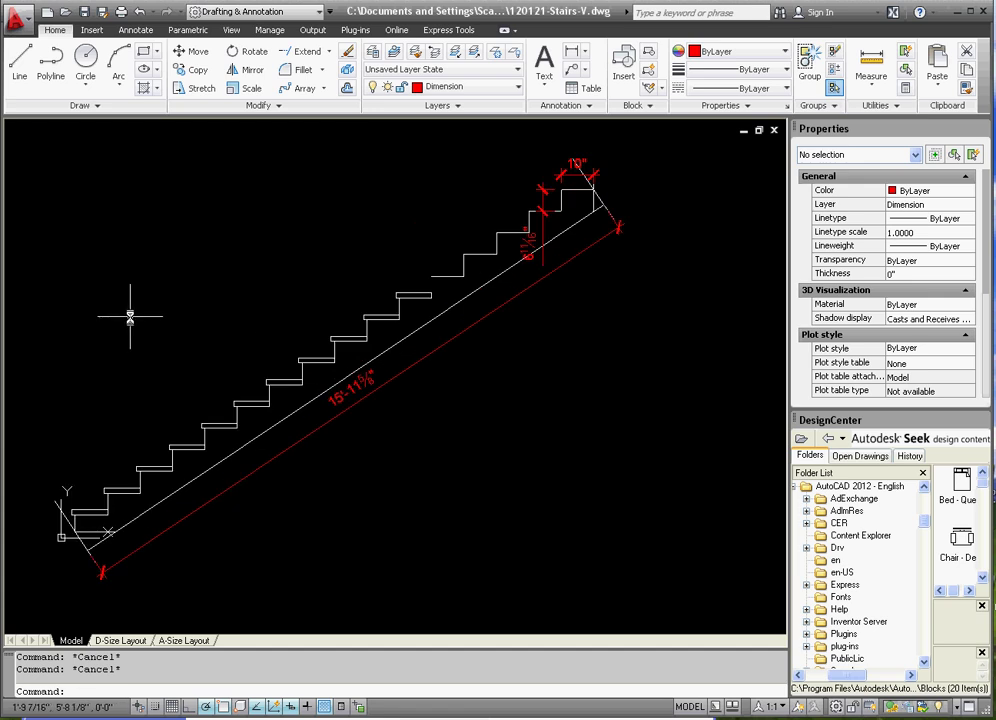